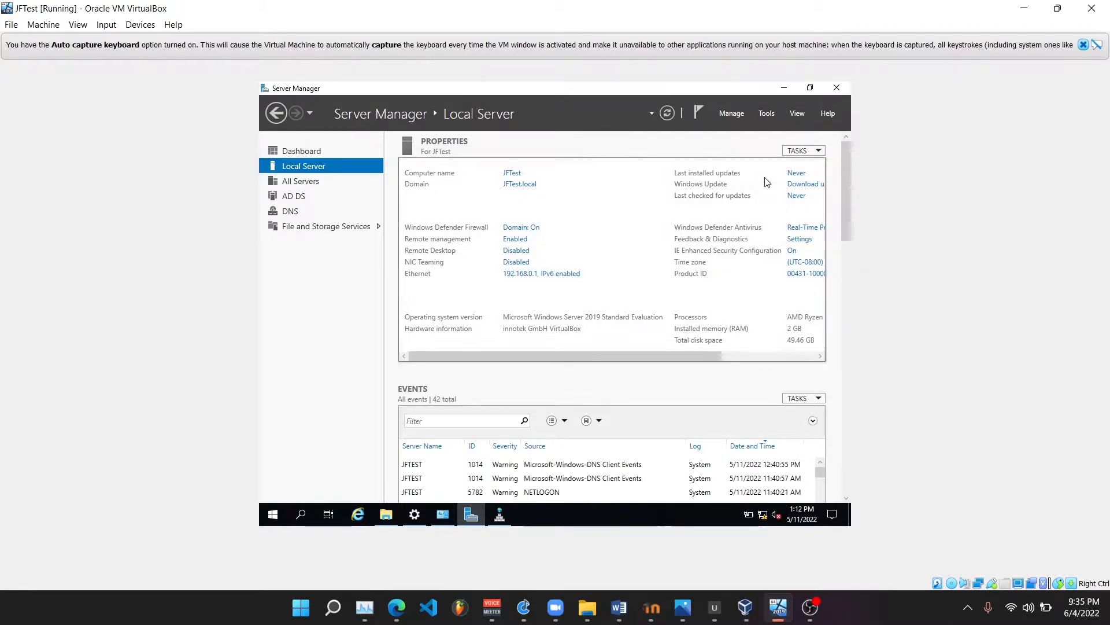
Start adding roles and features, using a role-based or feature-based installation on the JFTest.JFTest.local server
left_click(767, 116)
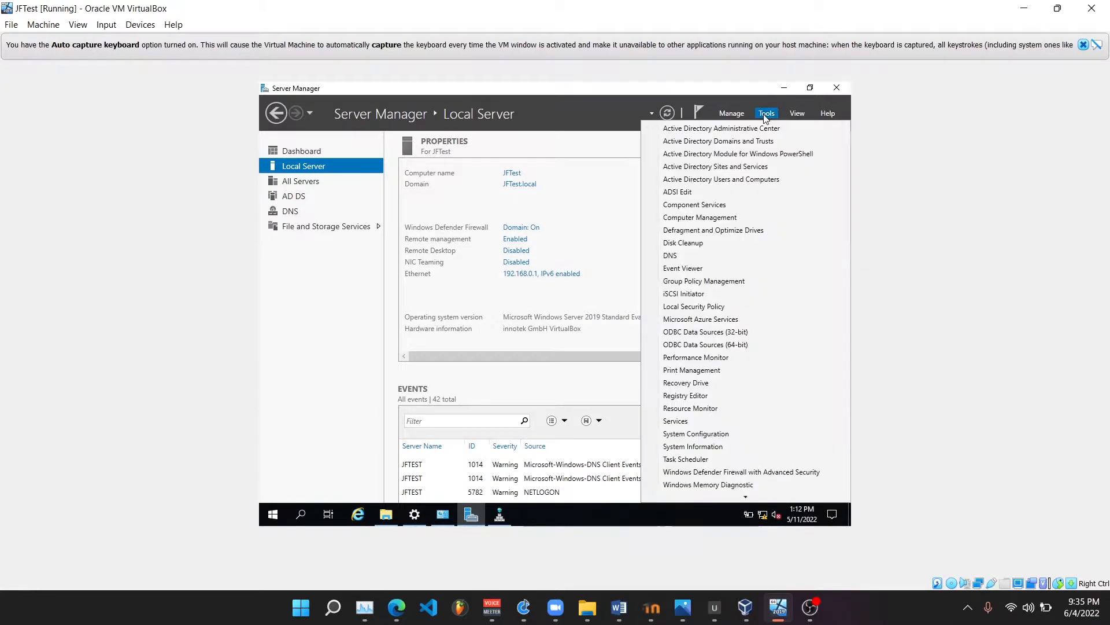
left_click(732, 113)
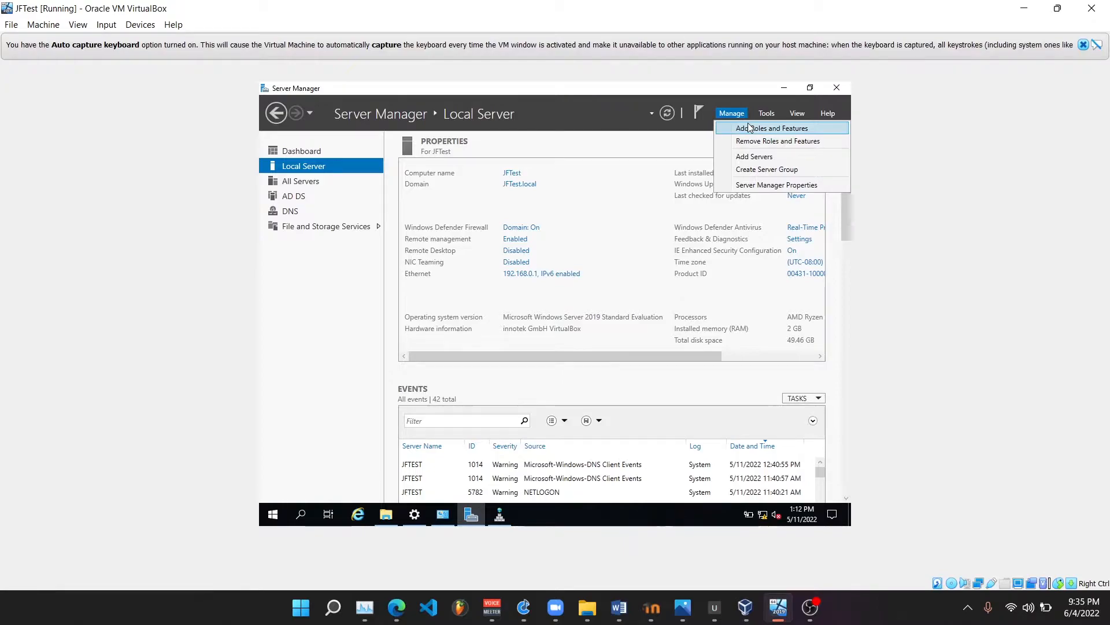
left_click(738, 112)
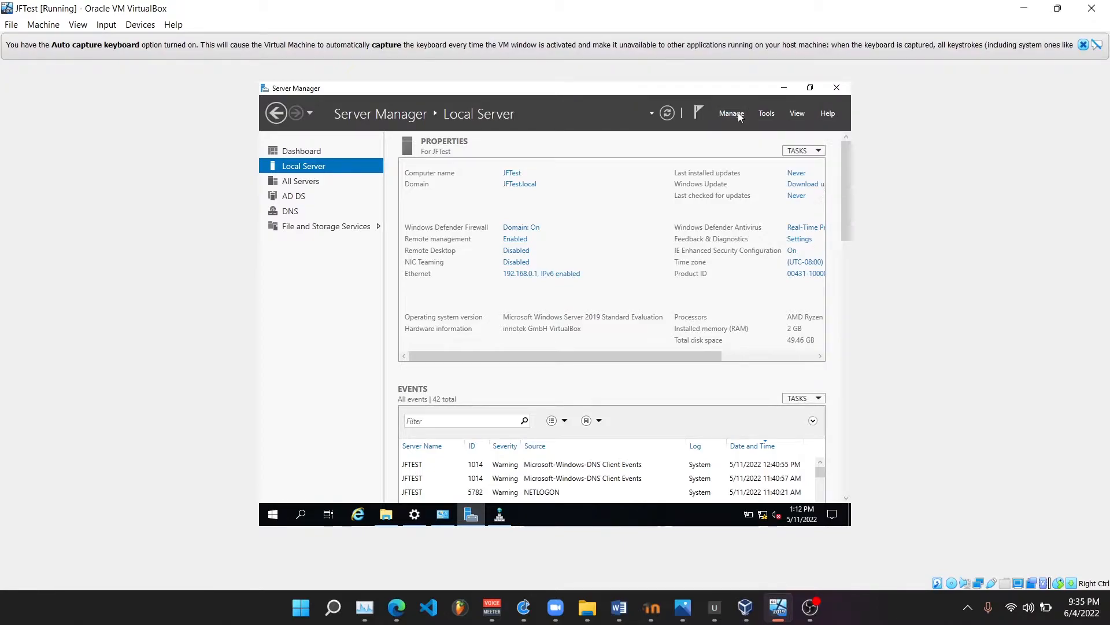
left_click(738, 112)
left_click(752, 128)
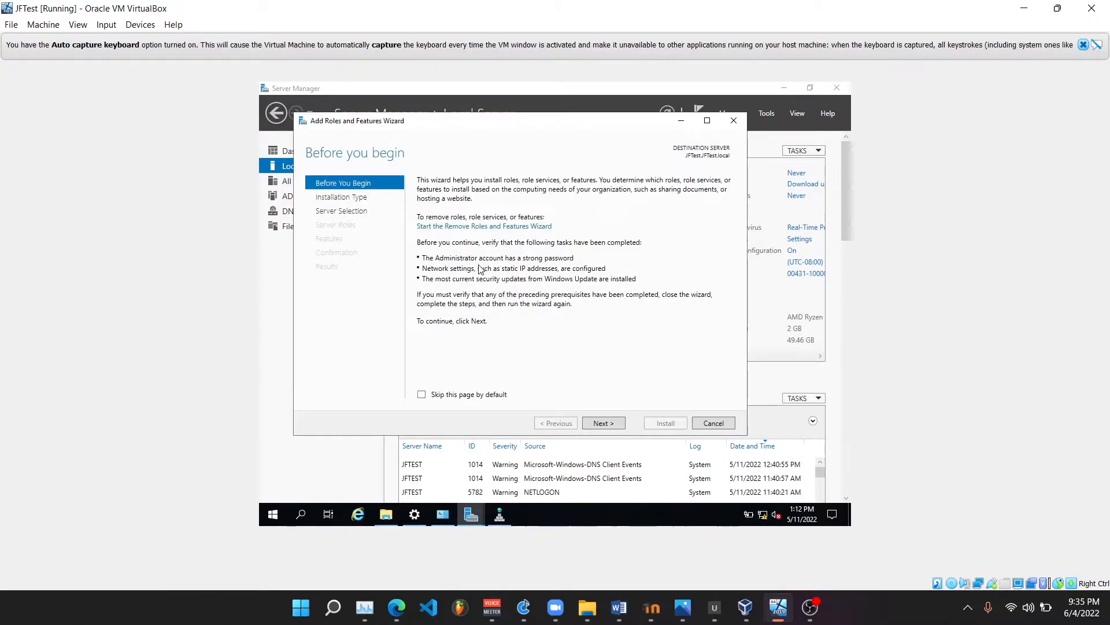
left_click(614, 423)
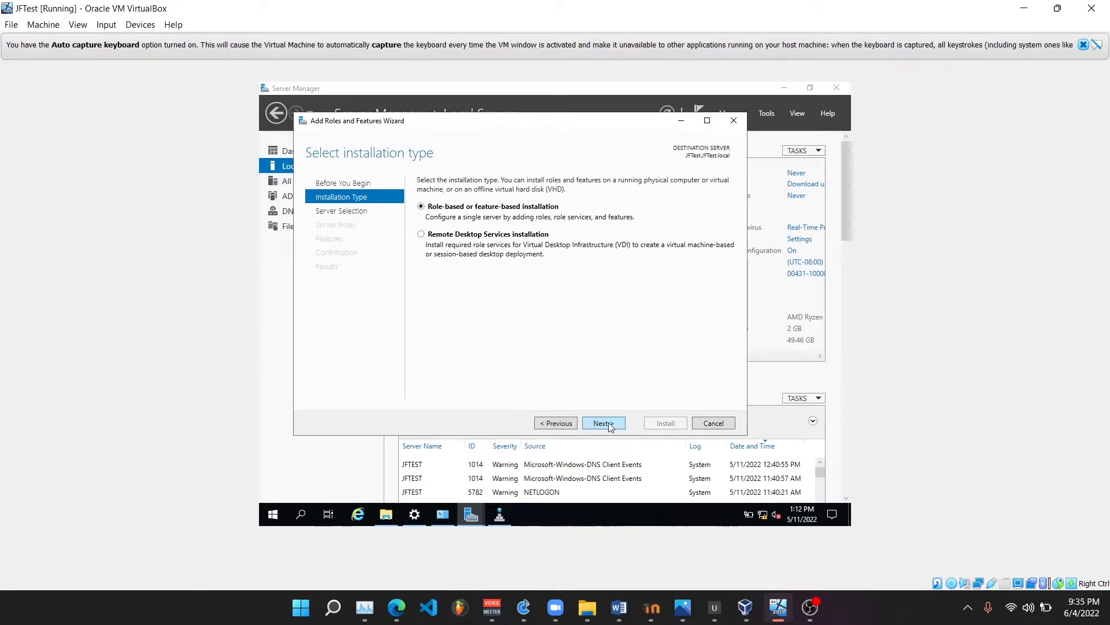
left_click(608, 425)
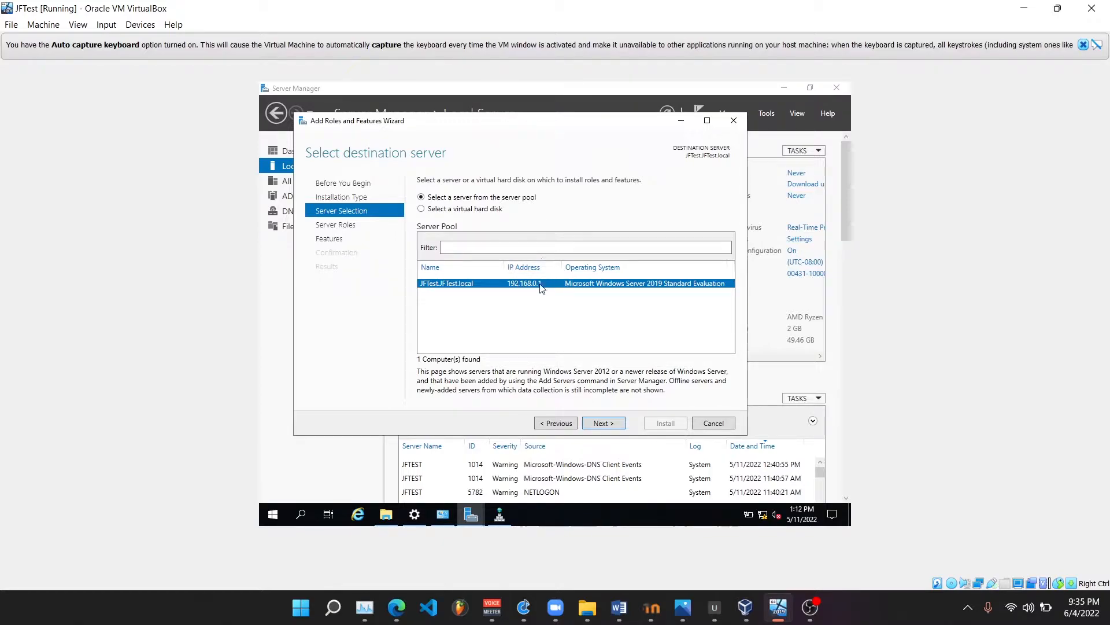
left_click(616, 427)
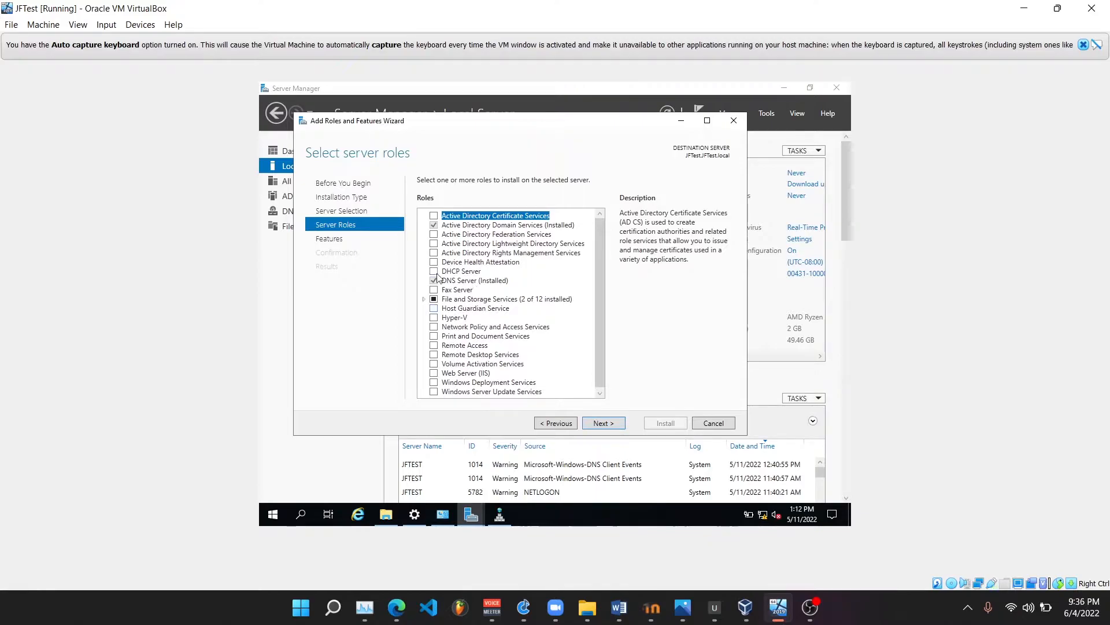
Select the DHCP Server role with its required management tools and keep the default feature selection
left_click(433, 271)
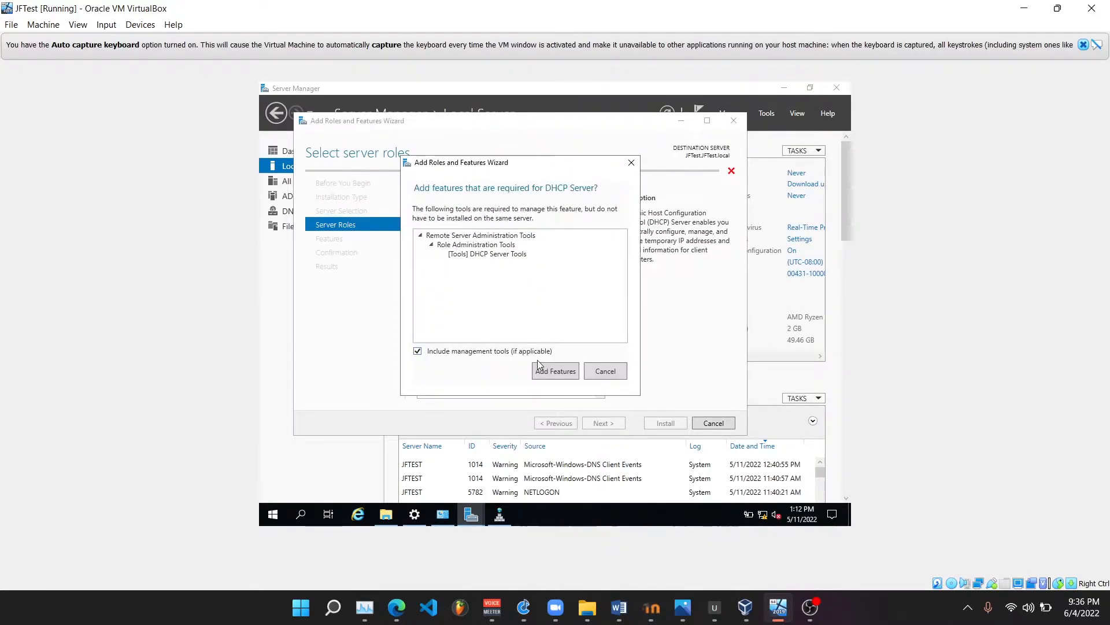
left_click(555, 372)
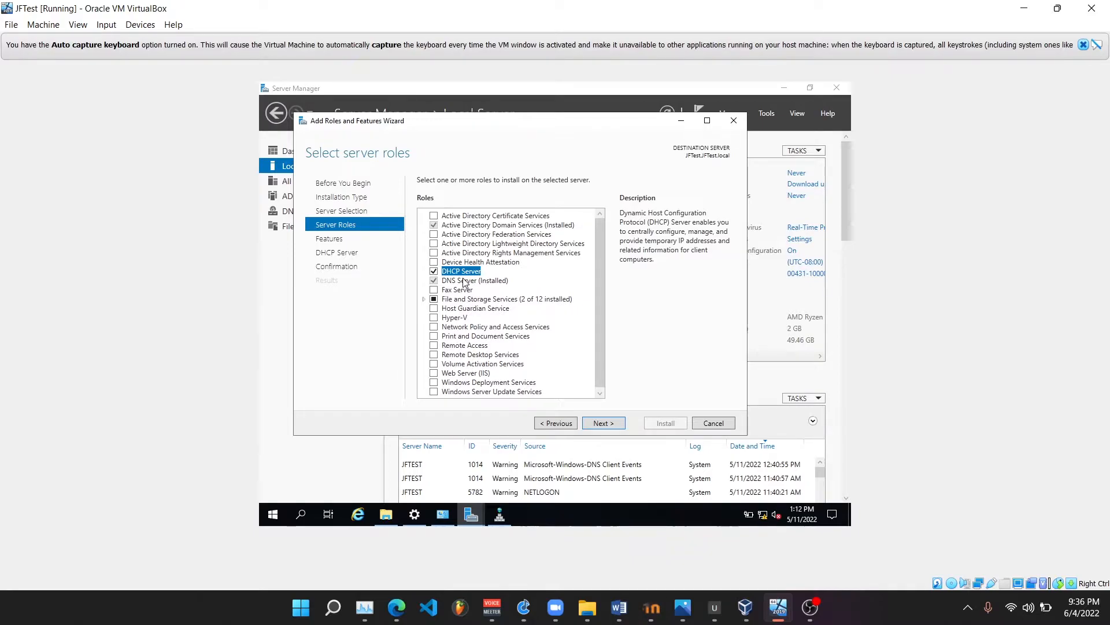
left_click(602, 423)
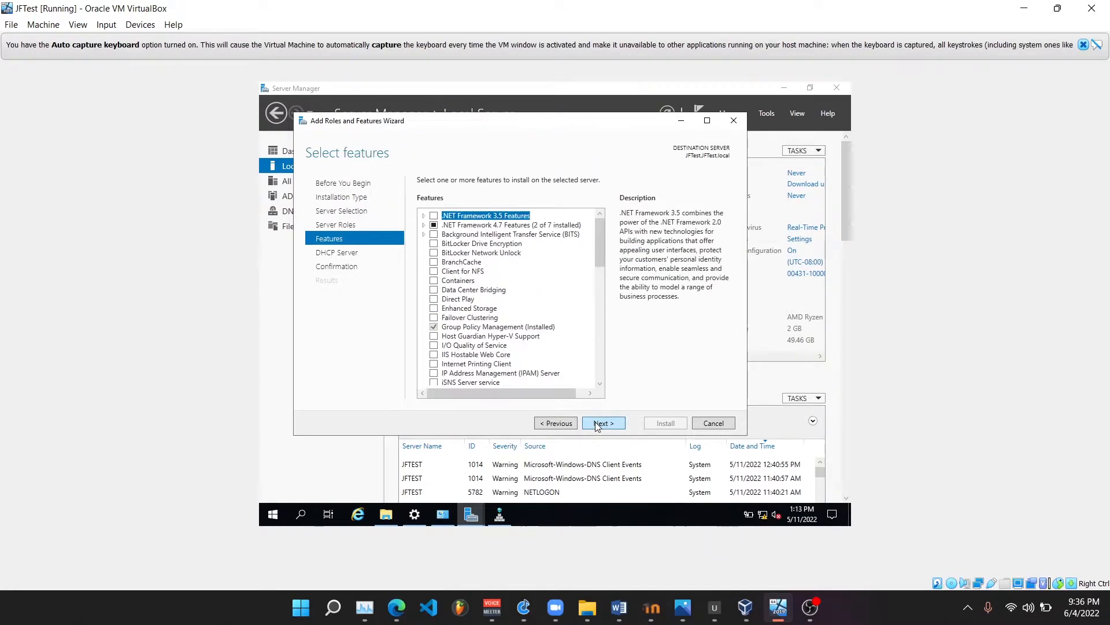
left_click(597, 424)
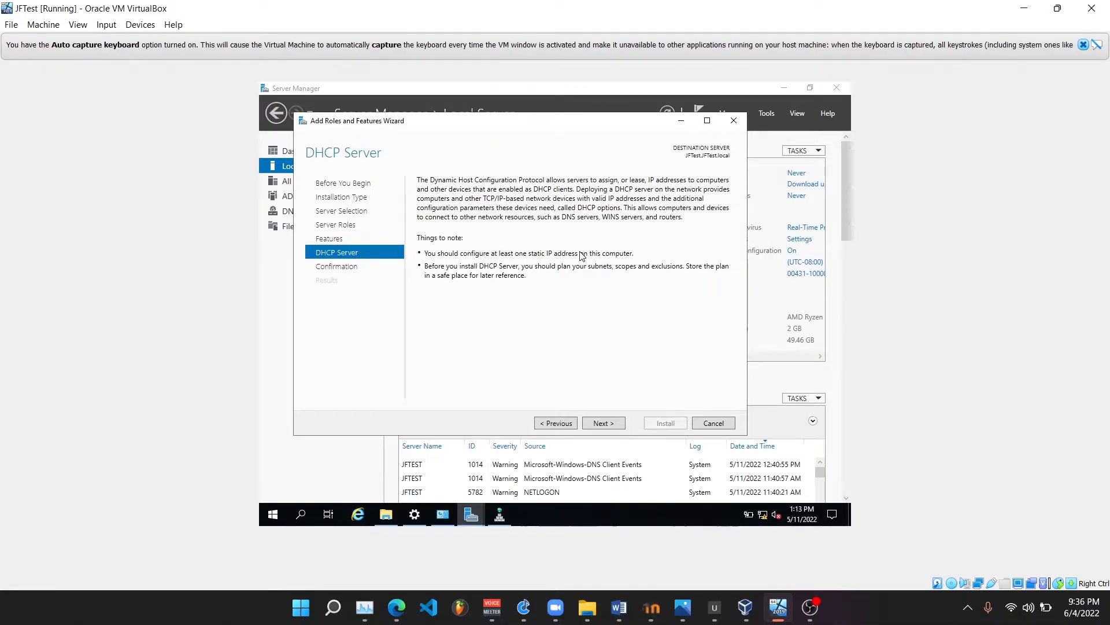
left_click(617, 424)
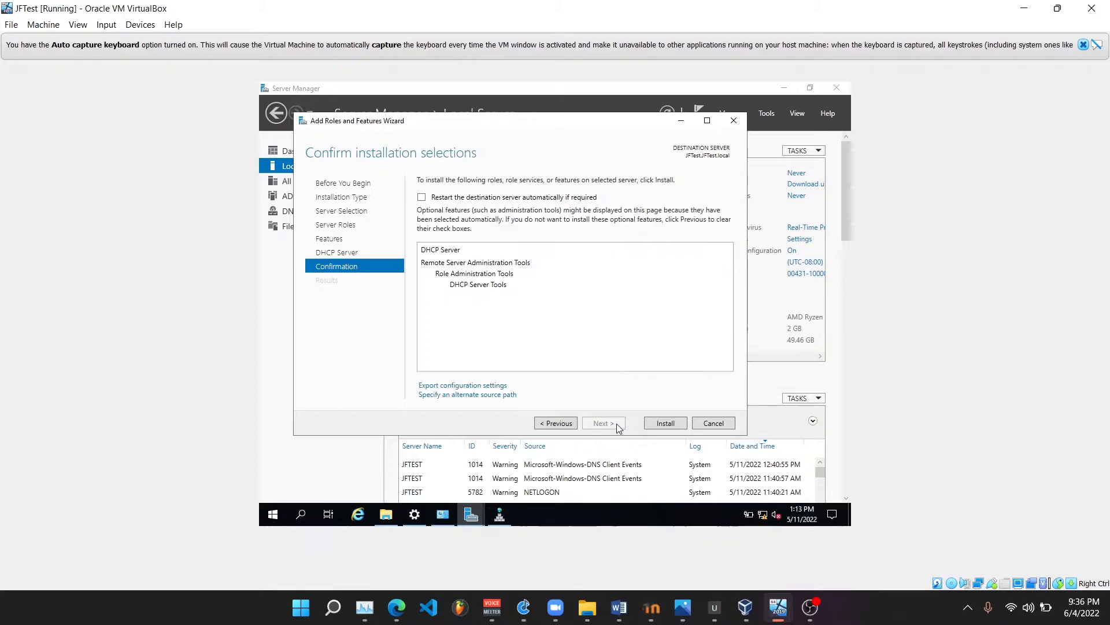
Allow the destination server to restart automatically if required and install the DHCP Server role
left_click(434, 199)
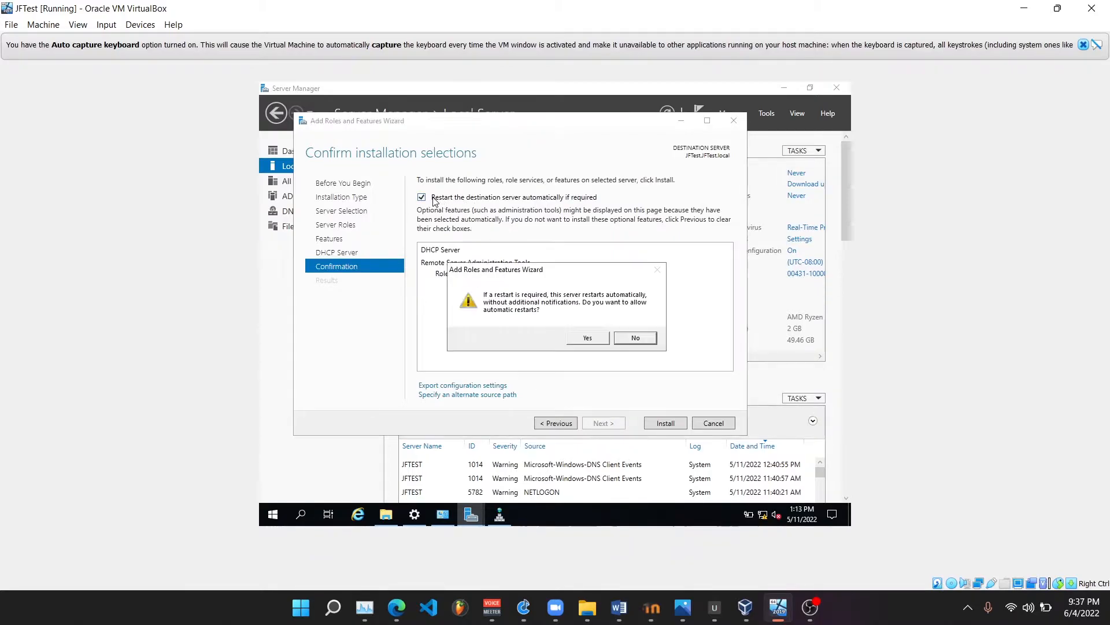
left_click(585, 339)
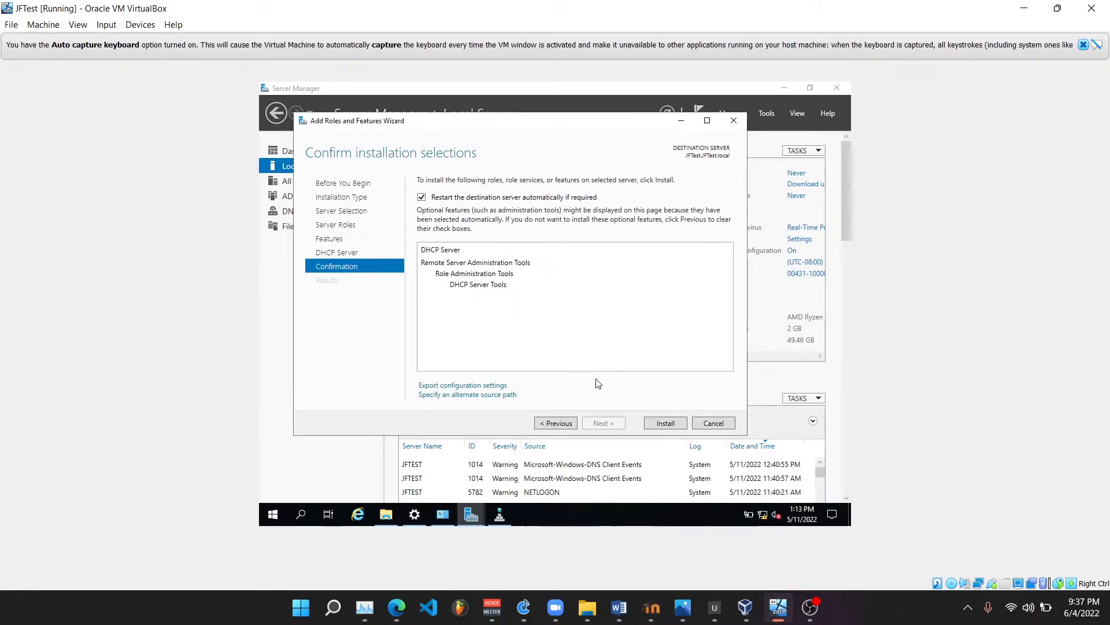
left_click(657, 425)
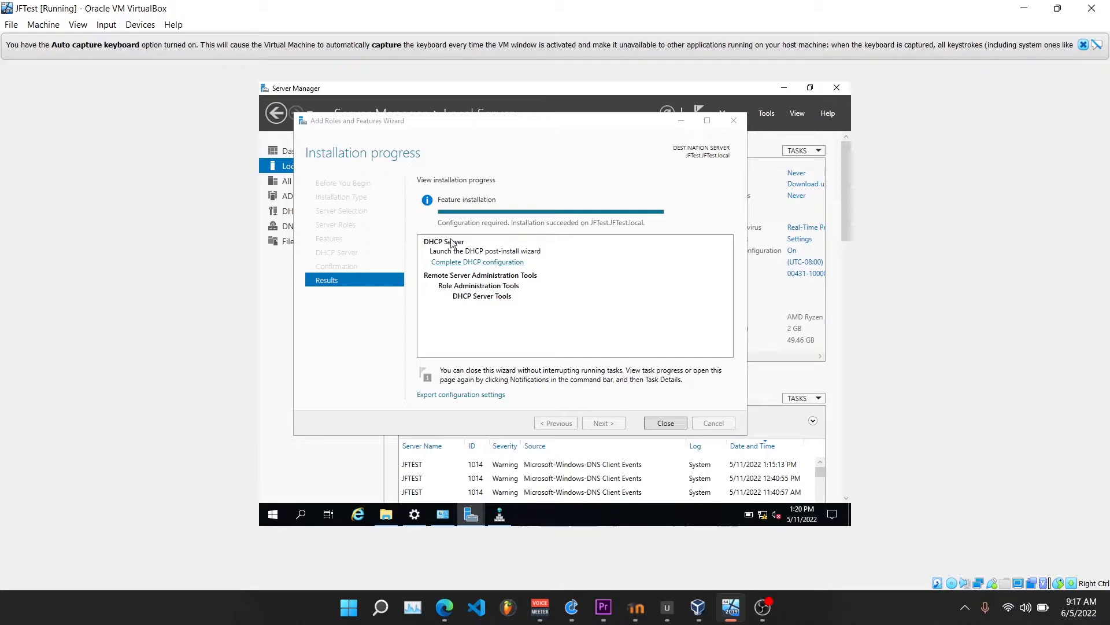
Complete the DHCP post-install configuration, authorizing the server with the preset Administrator credentials, and close both wizards
left_click(471, 263)
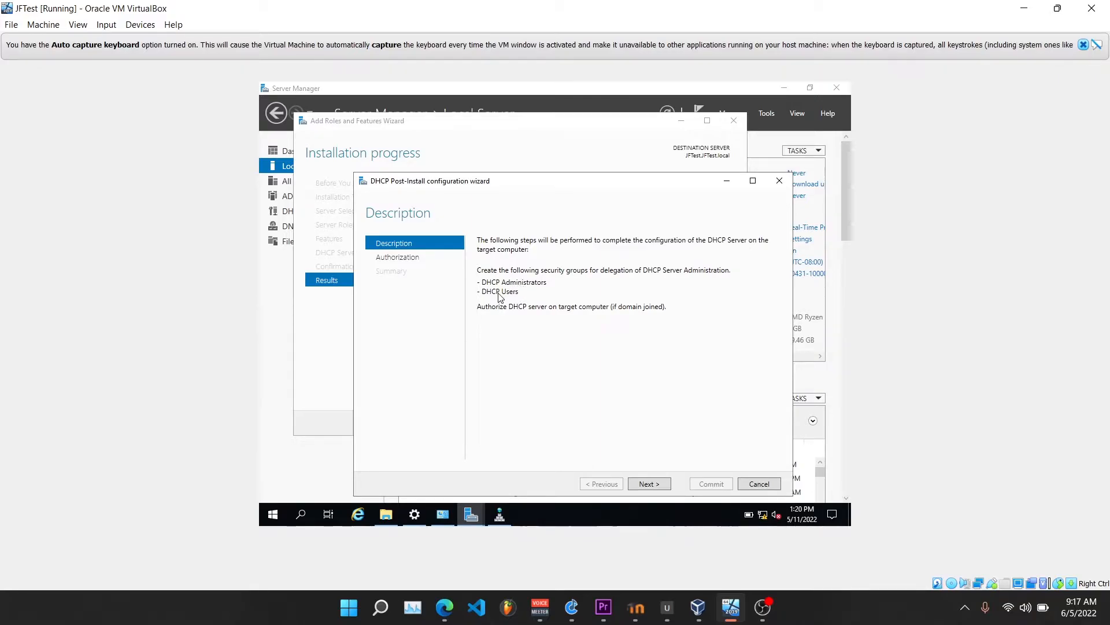
left_click(650, 486)
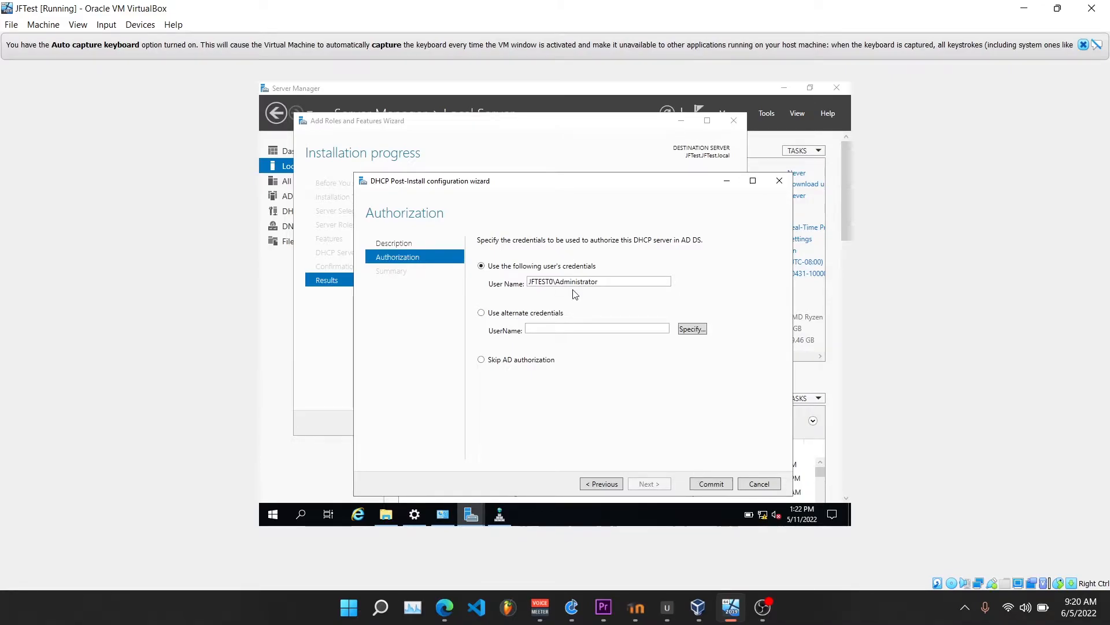
left_click(710, 484)
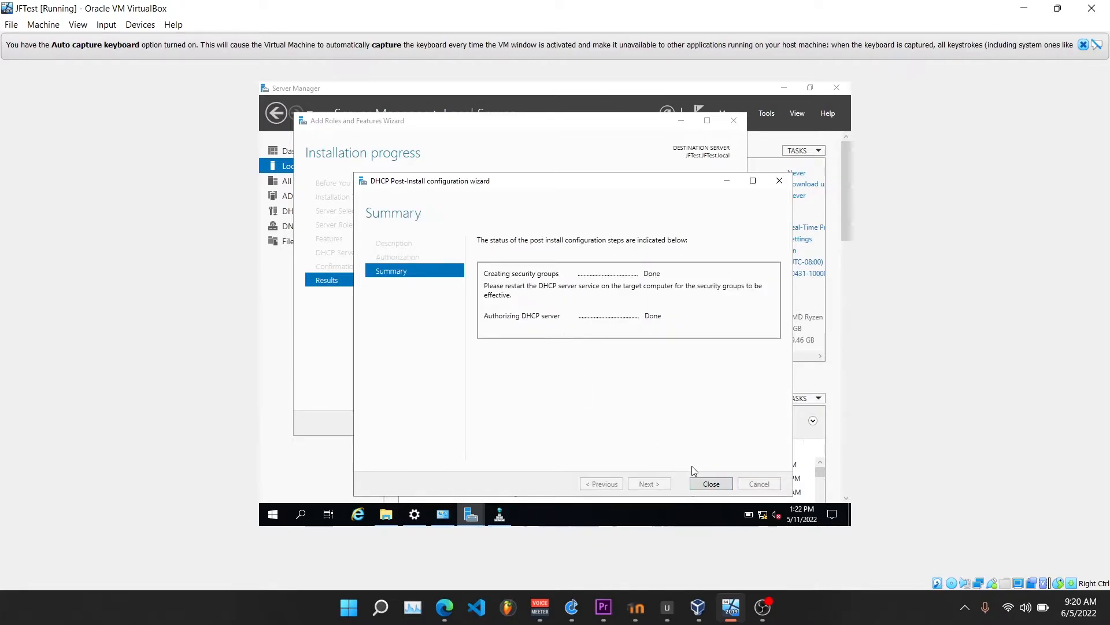
left_click(711, 484)
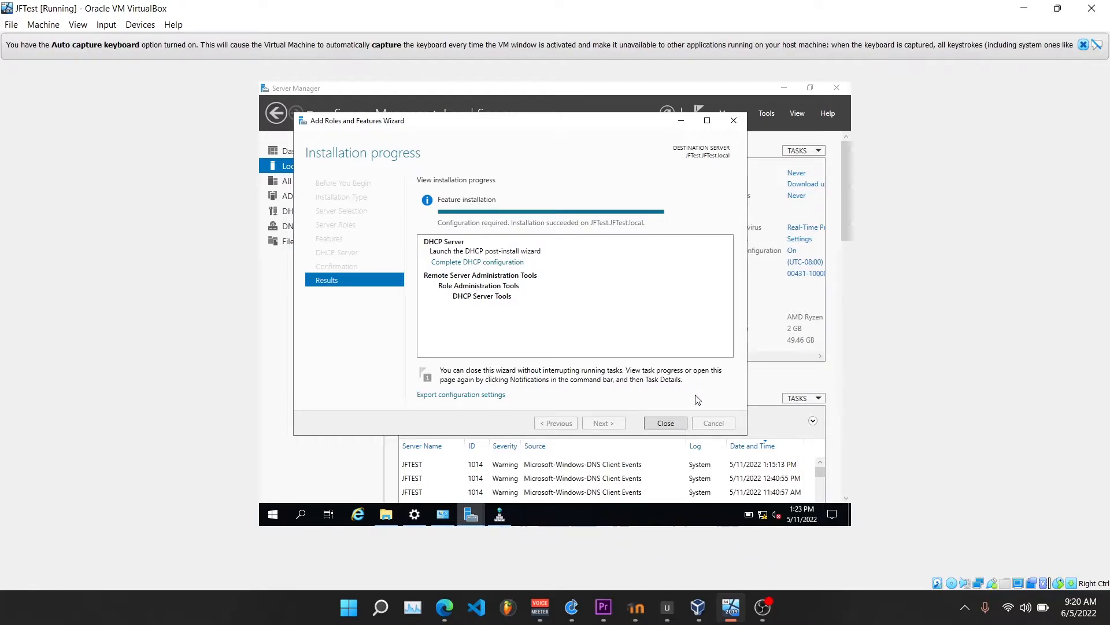
left_click(675, 423)
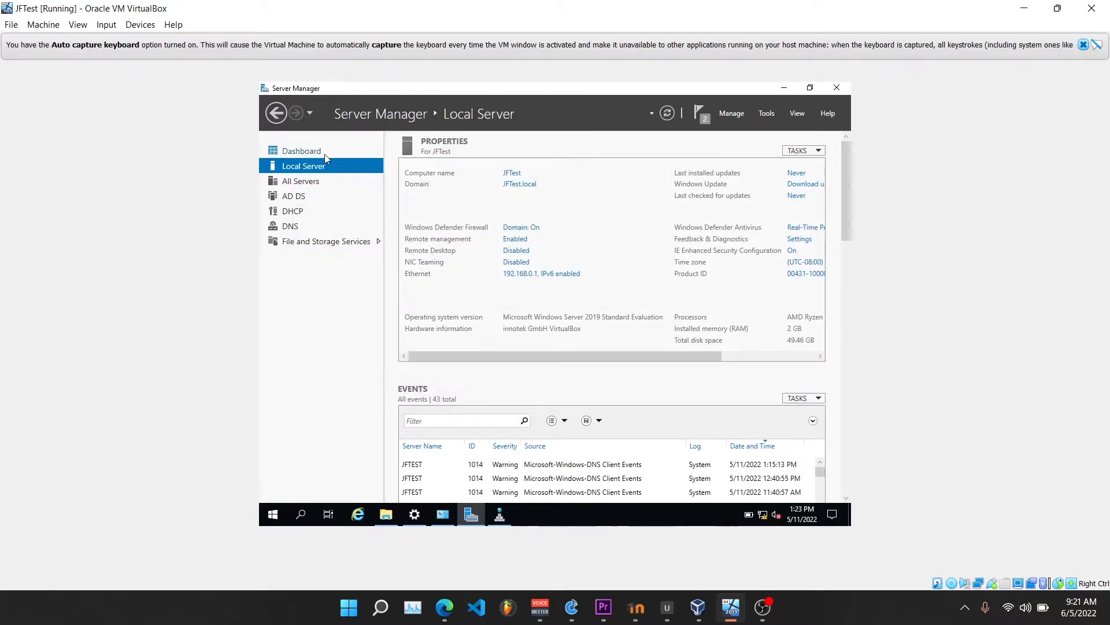
Open the DHCP management console full size and expand the jftest.jftest.local server
left_click(274, 515)
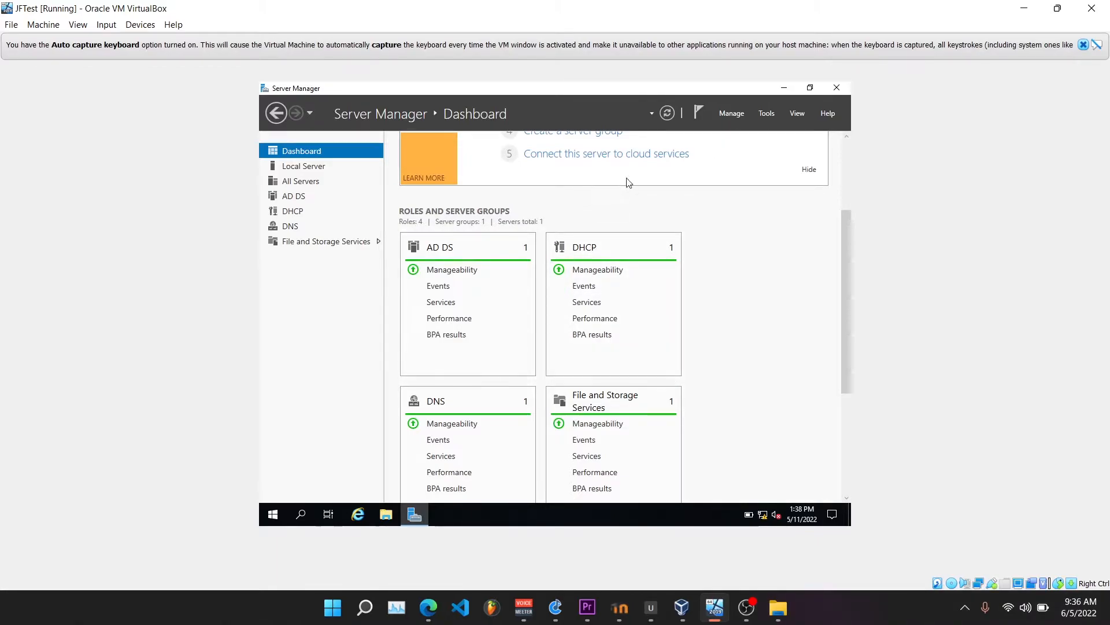
left_click(764, 115)
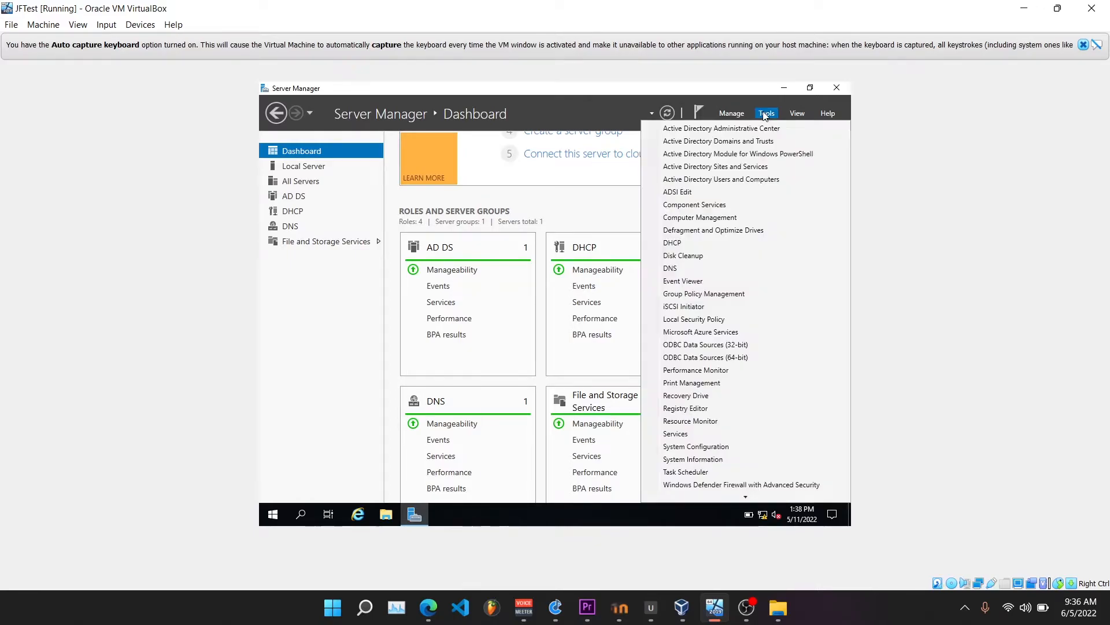
left_click(684, 247)
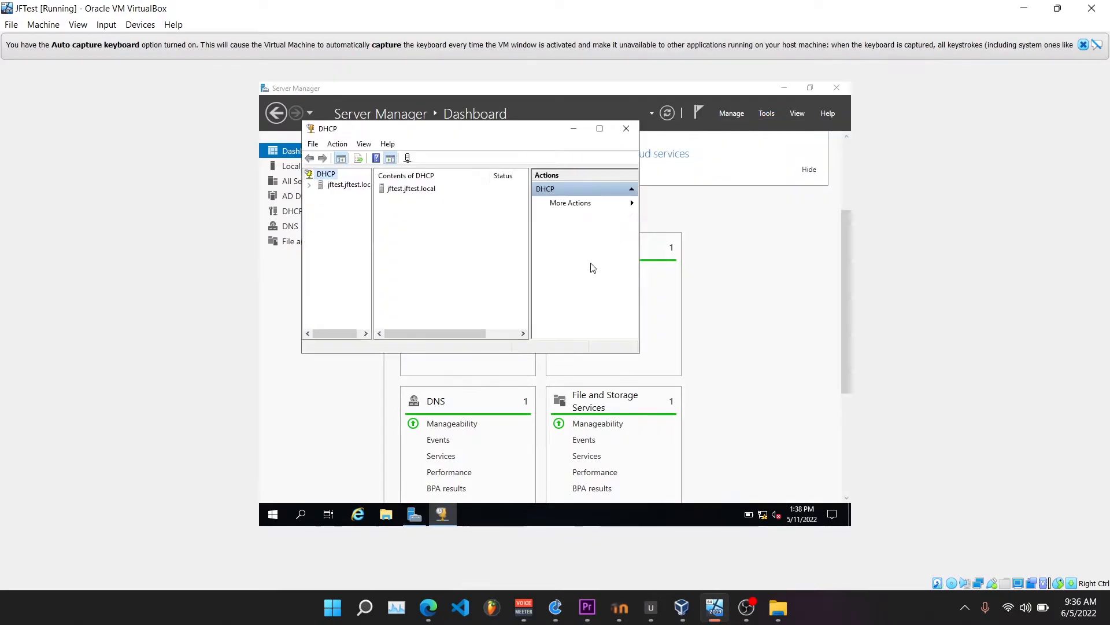
left_click(599, 128)
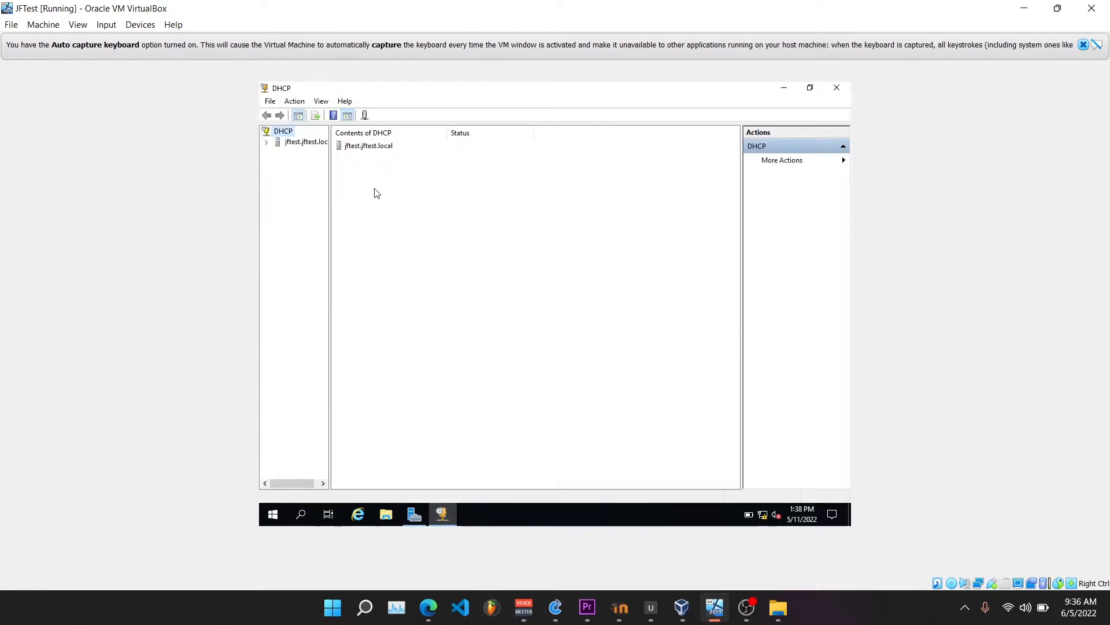
double_click(306, 143)
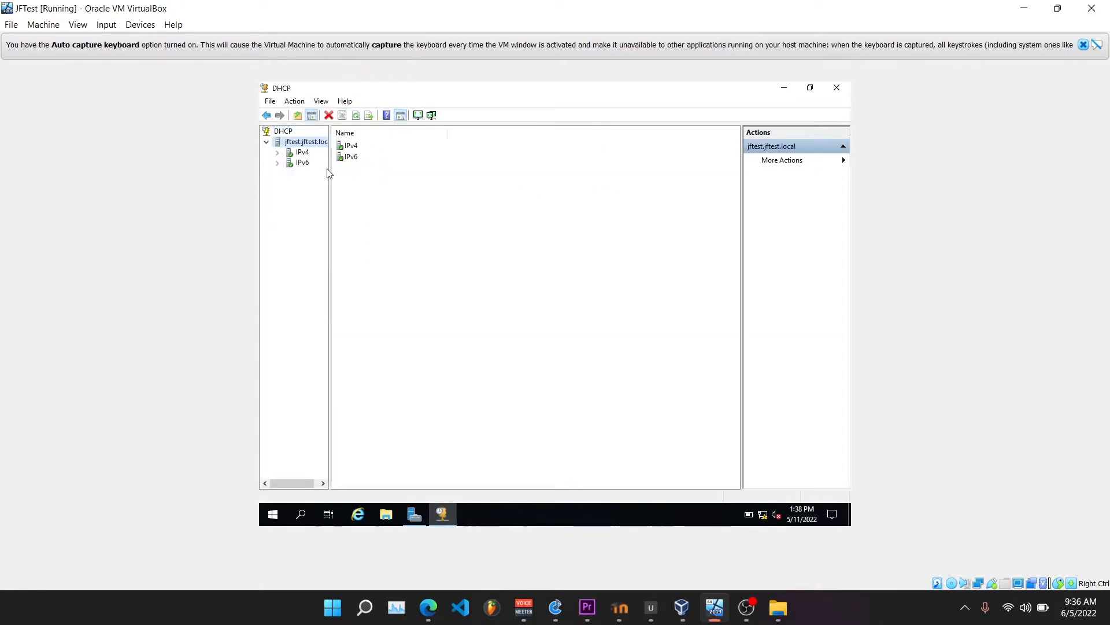
Start a new scope under IPv4 and give it a name, leaving the description empty
left_click(302, 153)
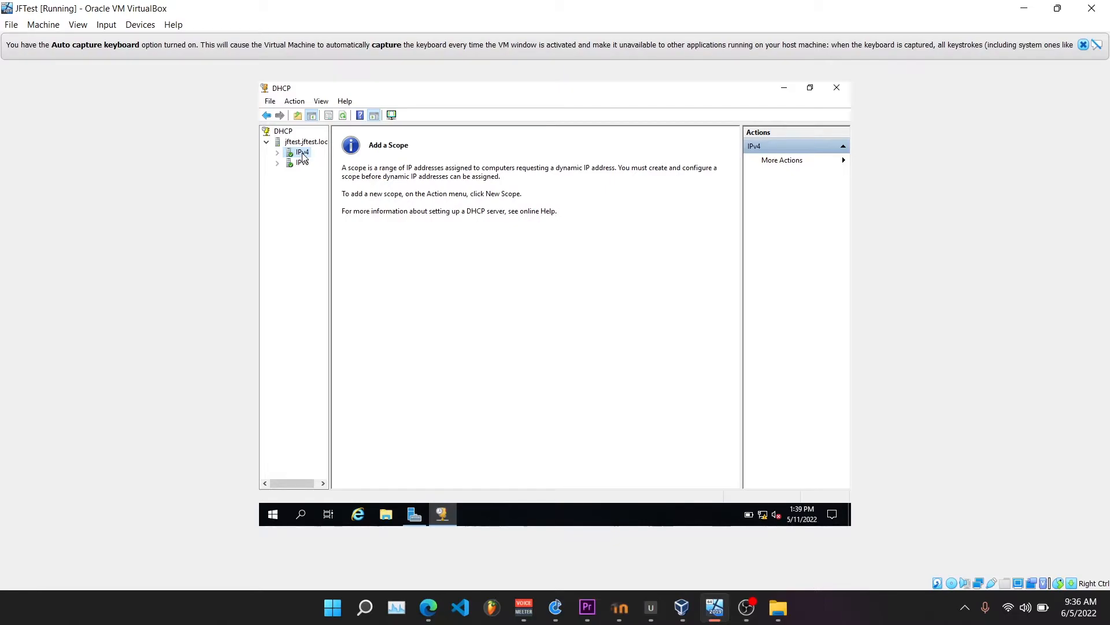
right_click(303, 154)
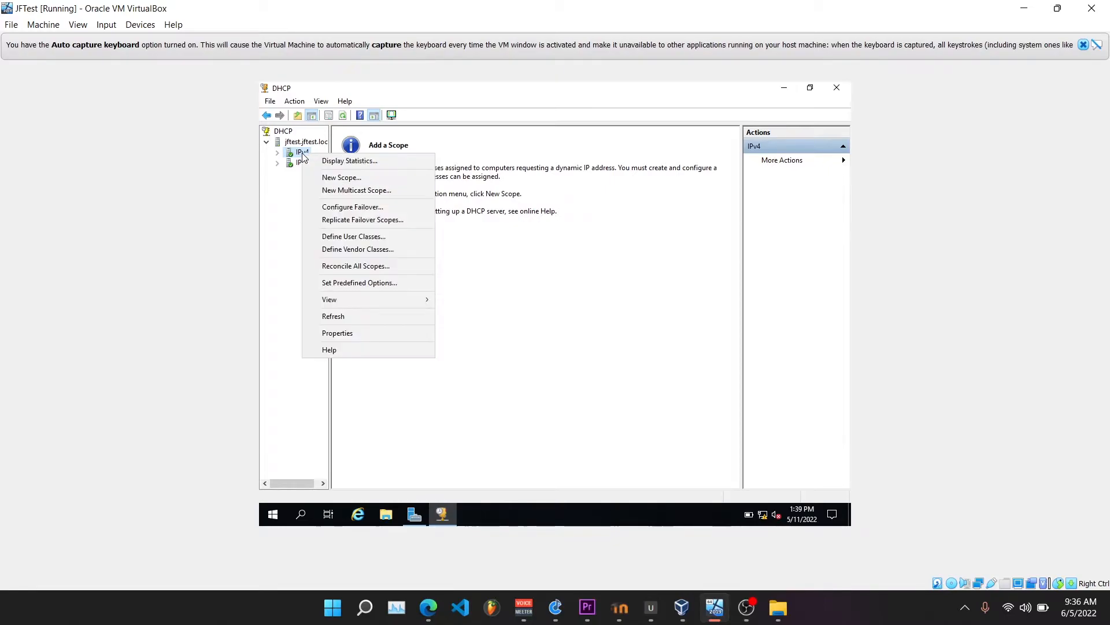
left_click(322, 179)
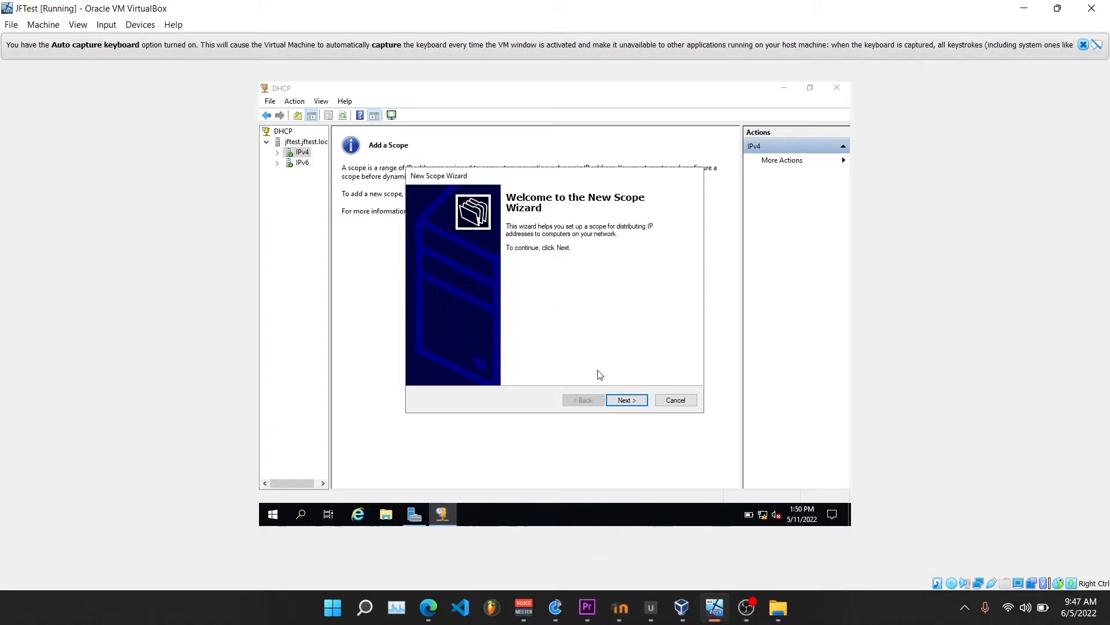
left_click(623, 399)
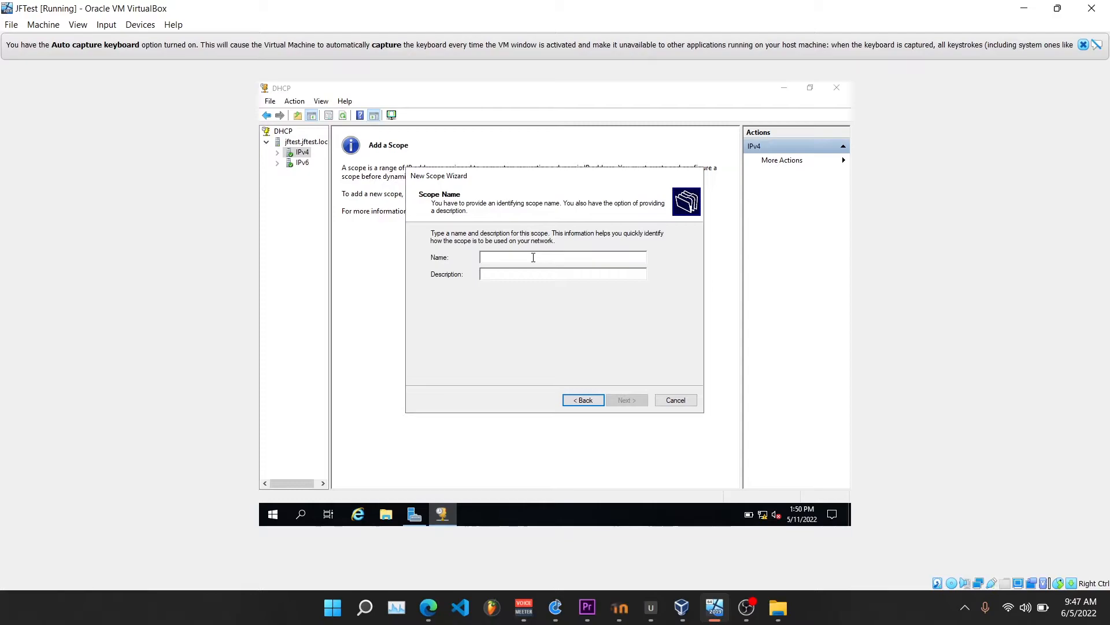
type("s")
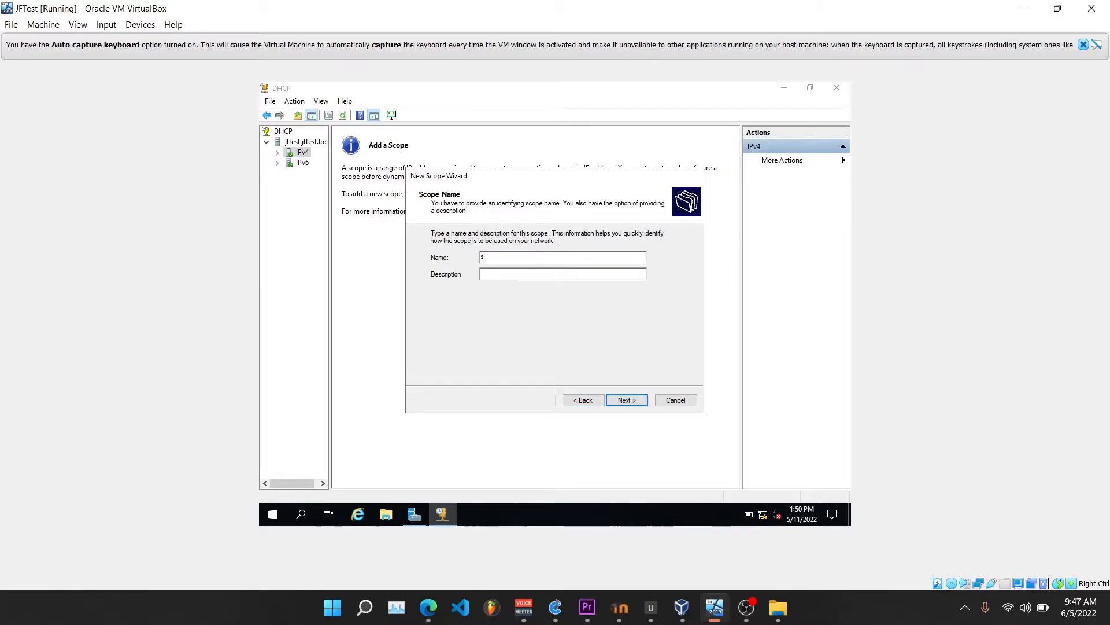
key("BackSpace")
type("Scope1")
left_click(624, 399)
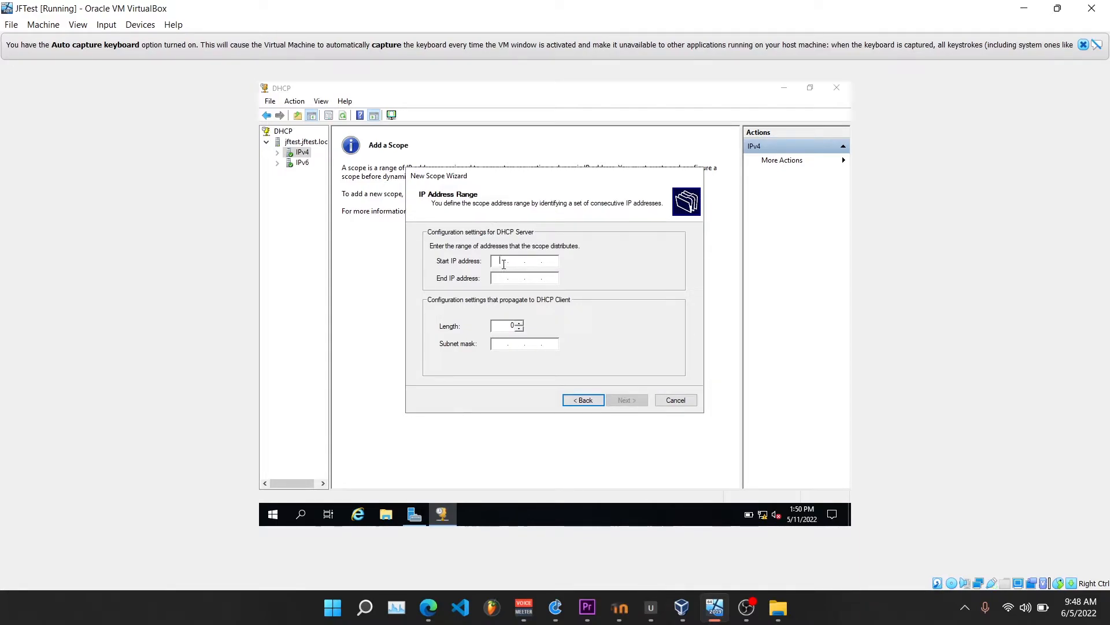
Set the scope's address range from 192.168.0.1 to 192.168.0.50
type("192.168.0.1192")
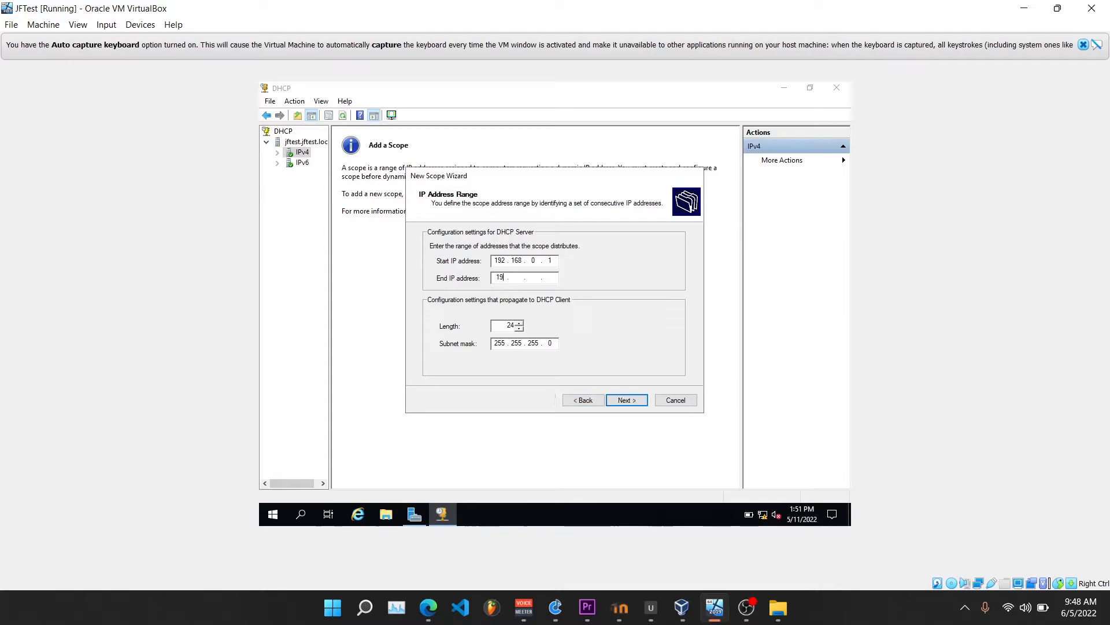
type("1680.50")
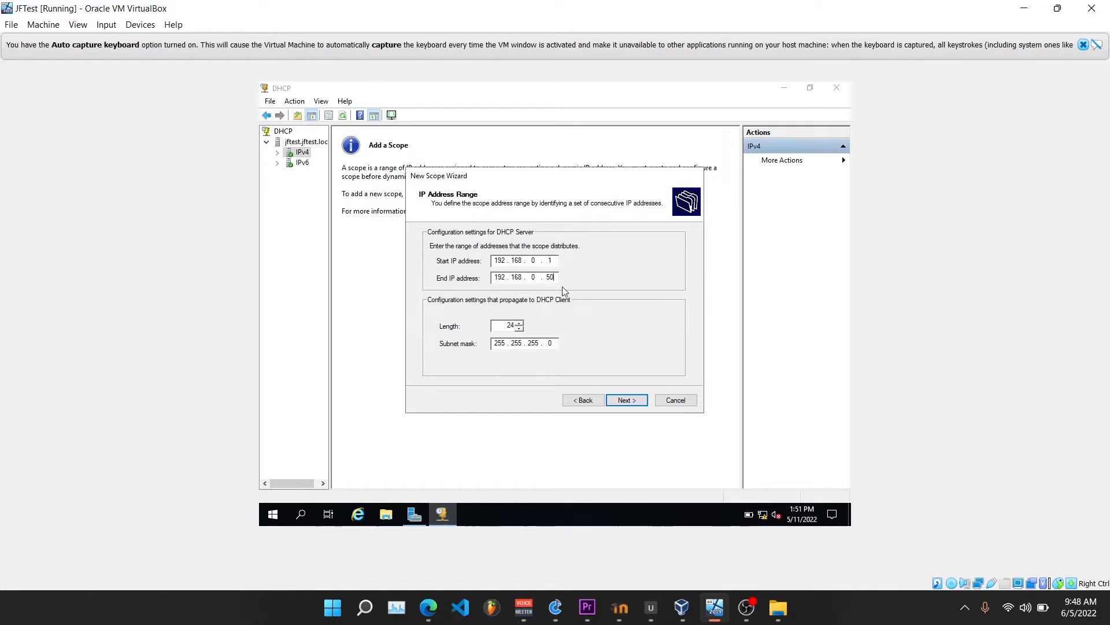
Exclude the addresses 192.168.0.1 to 192.168.0.10 from the scope's distribution
left_click(621, 400)
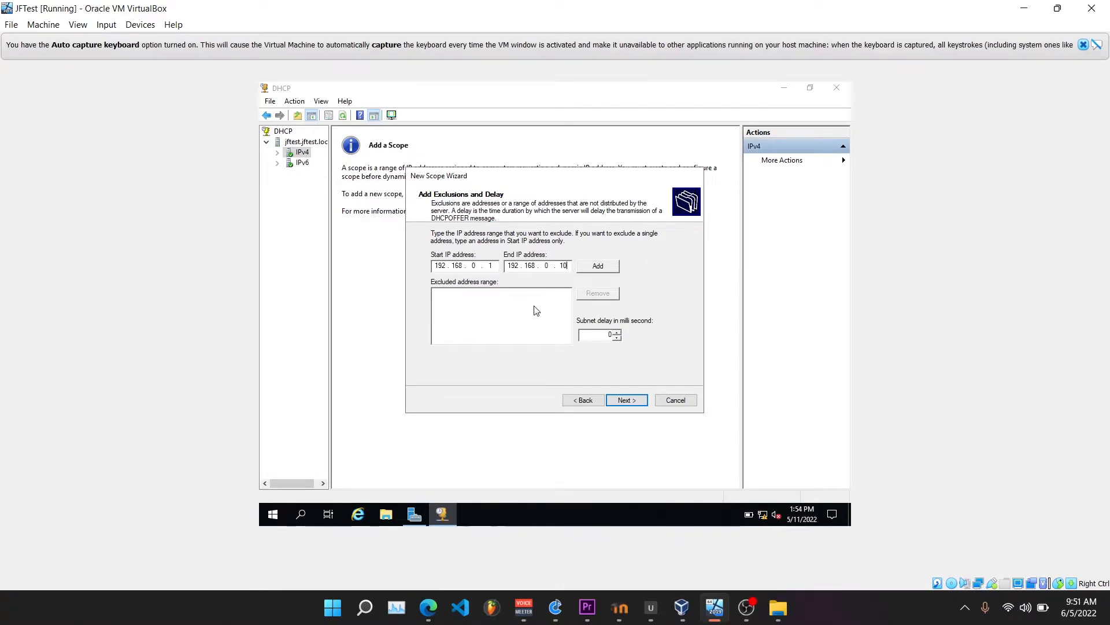
left_click(600, 266)
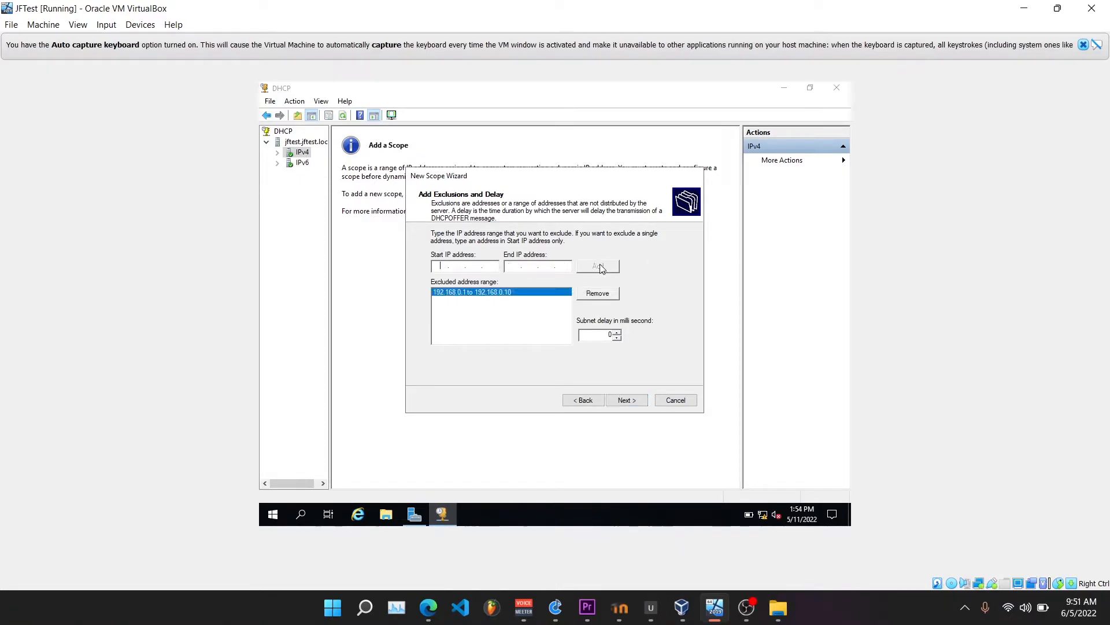
Accept the default lease duration, choose to configure the scope's DHCP options now, and leave the router address empty
left_click(639, 400)
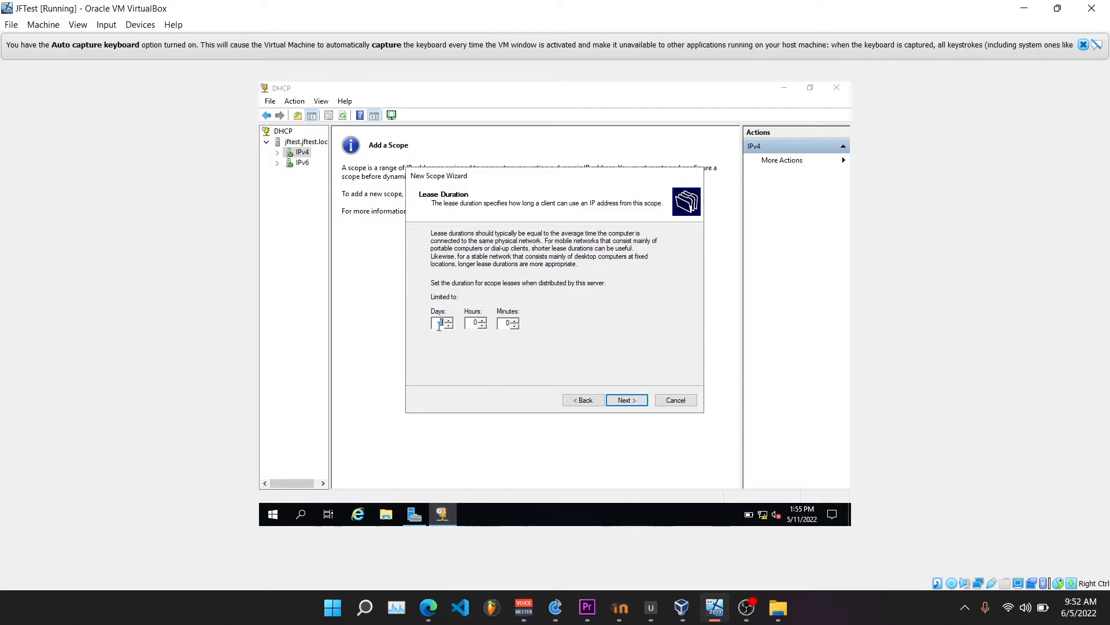
left_click(626, 405)
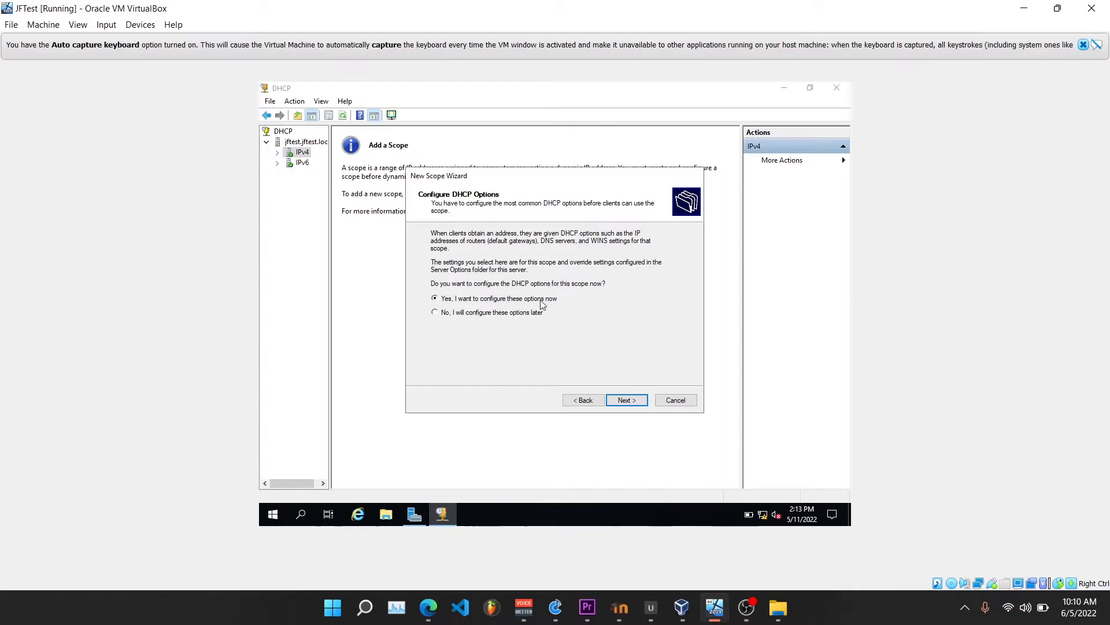
left_click(624, 400)
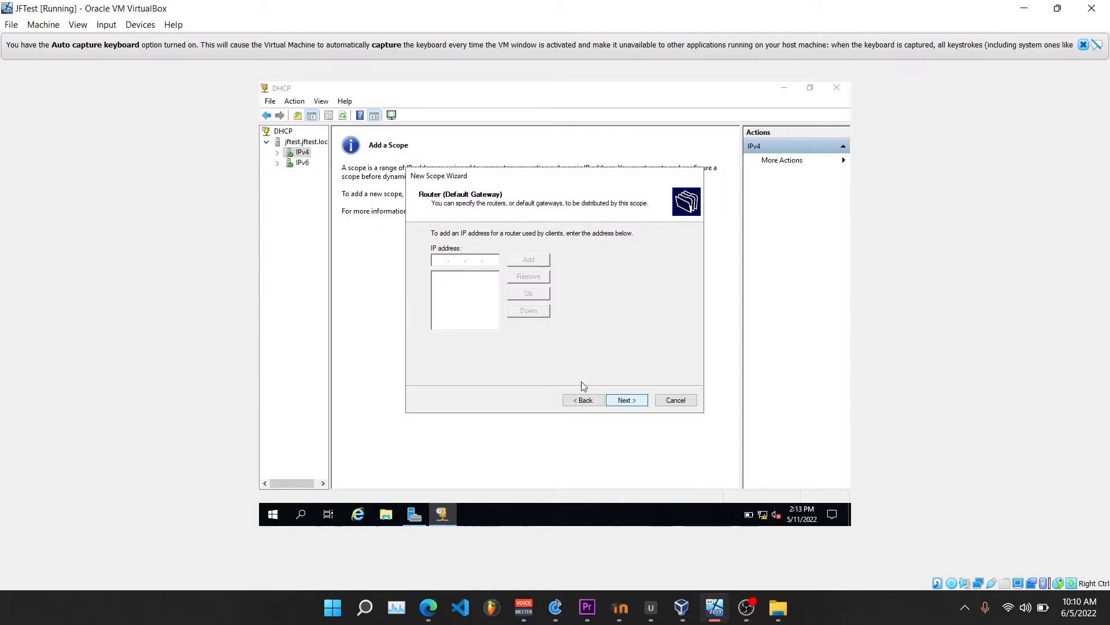
left_click(625, 400)
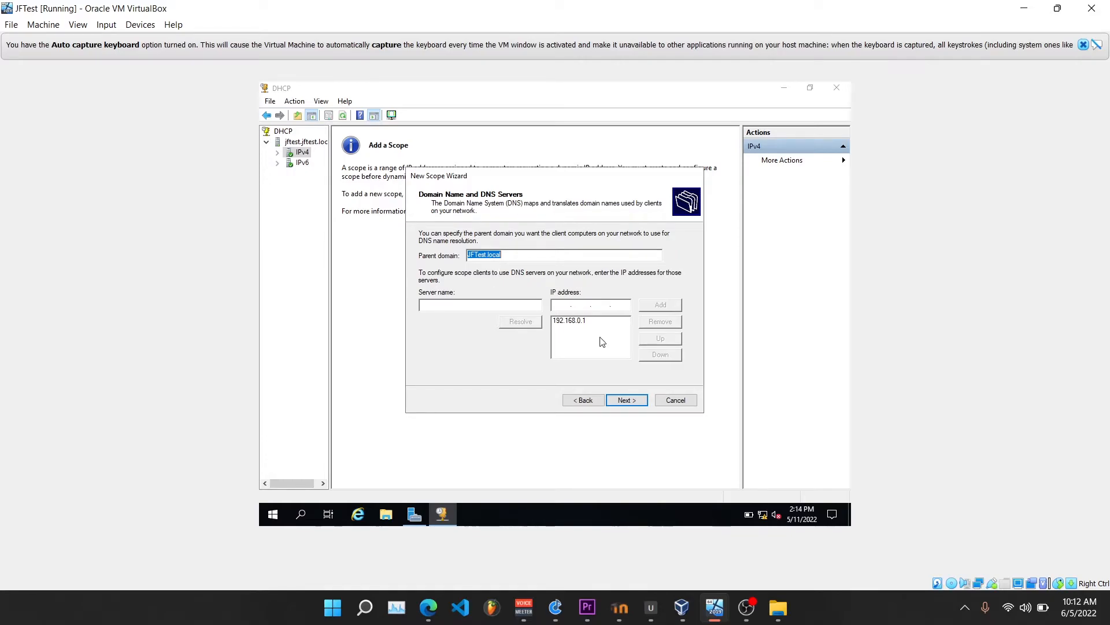
Keep parent domain JFTest.local with DNS server 192.168.0.1, skip the WINS servers, and activate the scope now
left_click(585, 328)
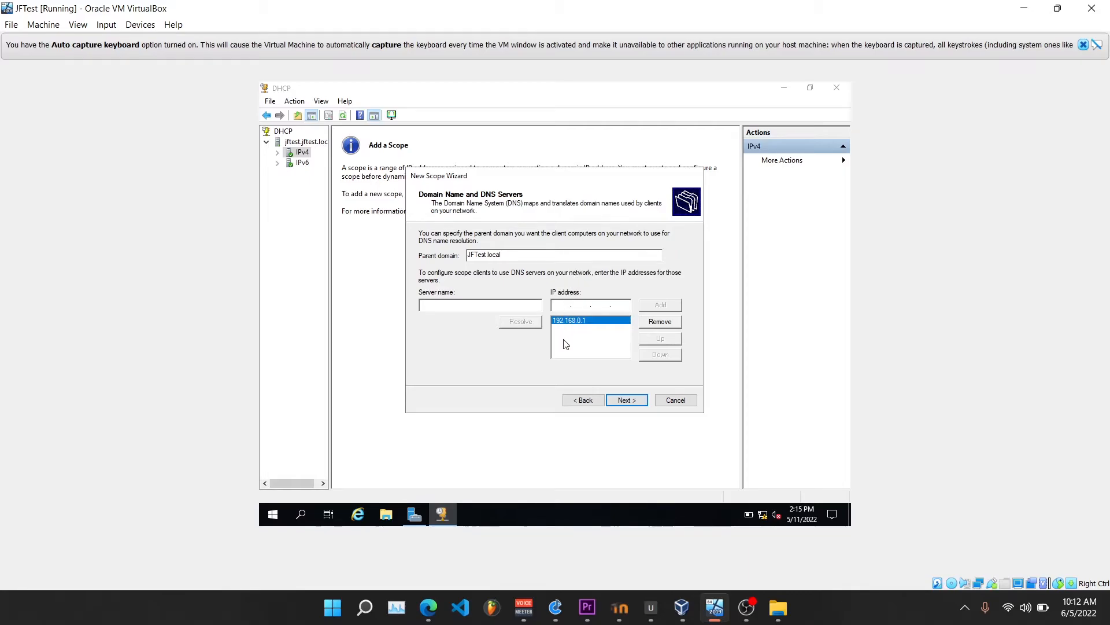
left_click(615, 402)
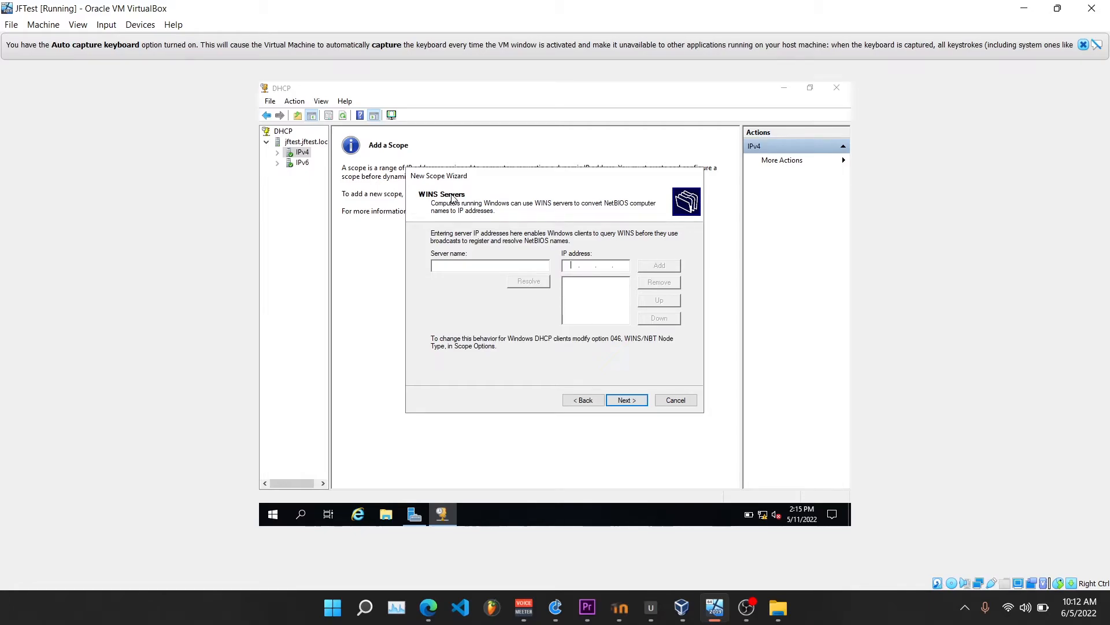
left_click(625, 400)
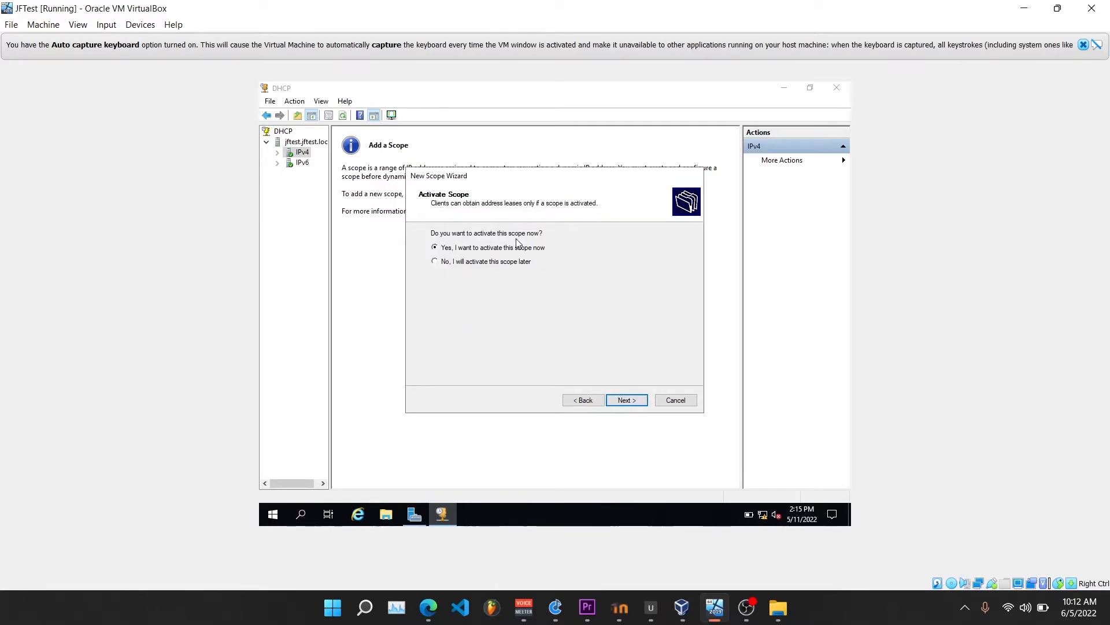
left_click(622, 401)
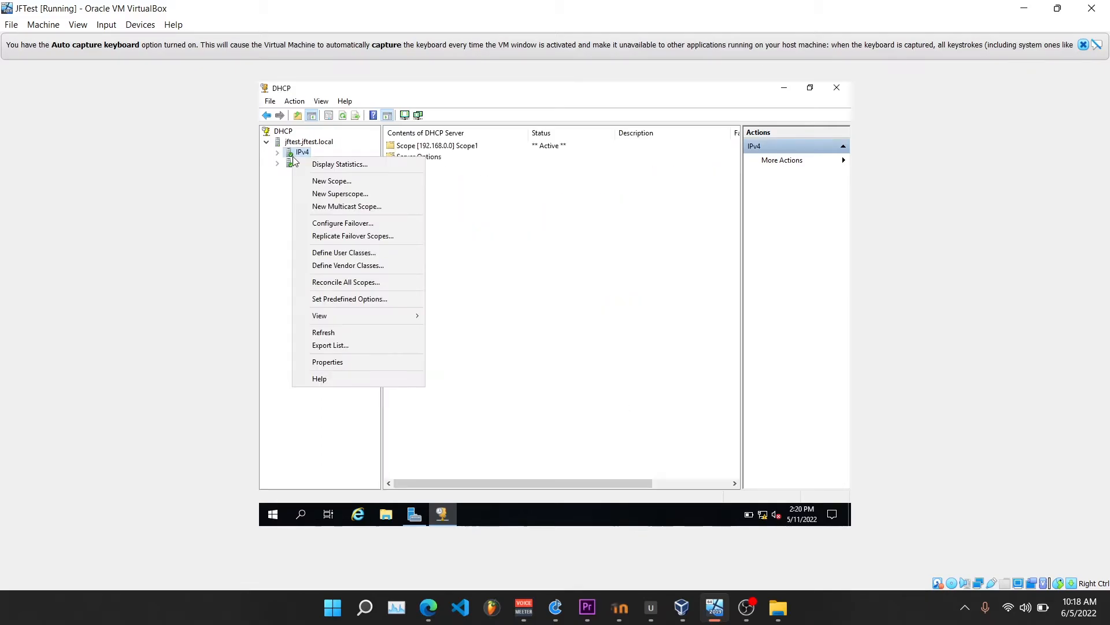
Refresh IPv4 and examine the address pool of Scope1, including its excluded range
left_click(325, 334)
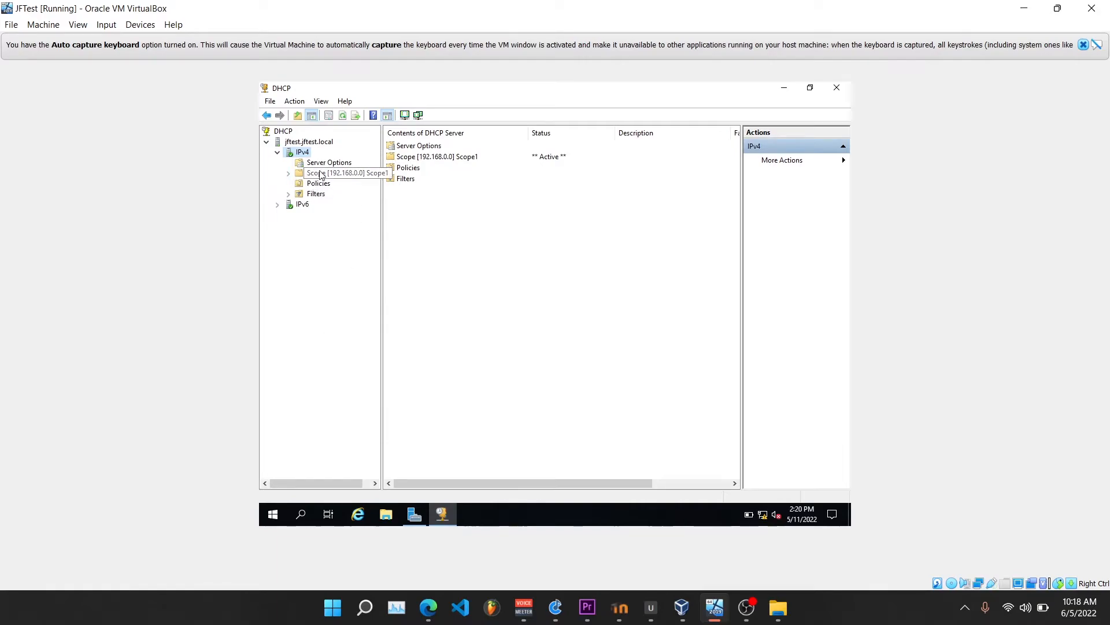
double_click(321, 174)
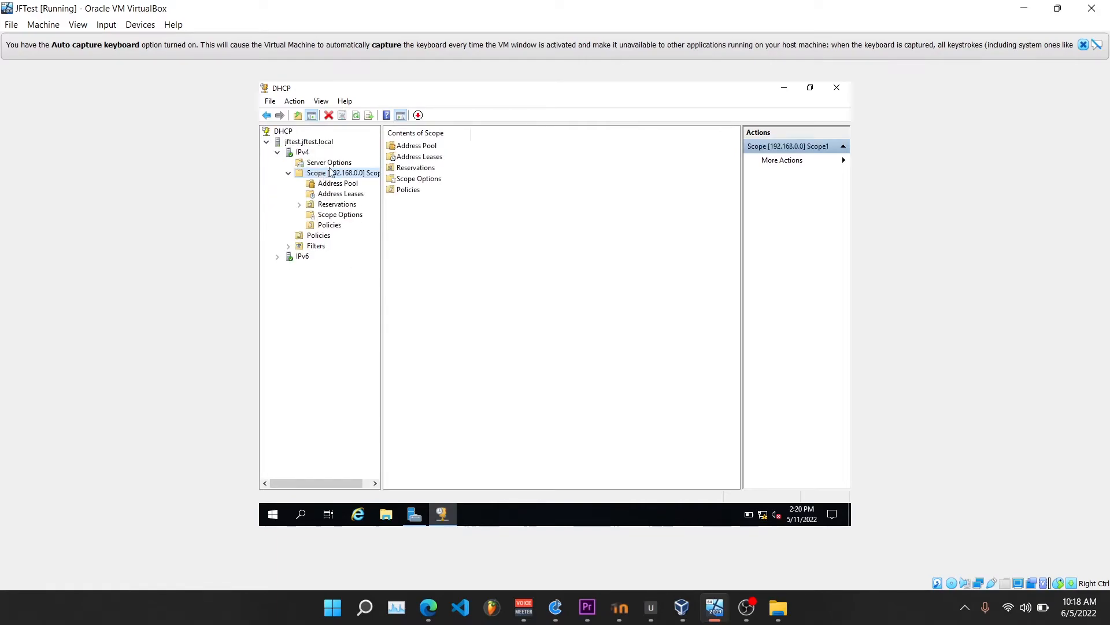
double_click(409, 146)
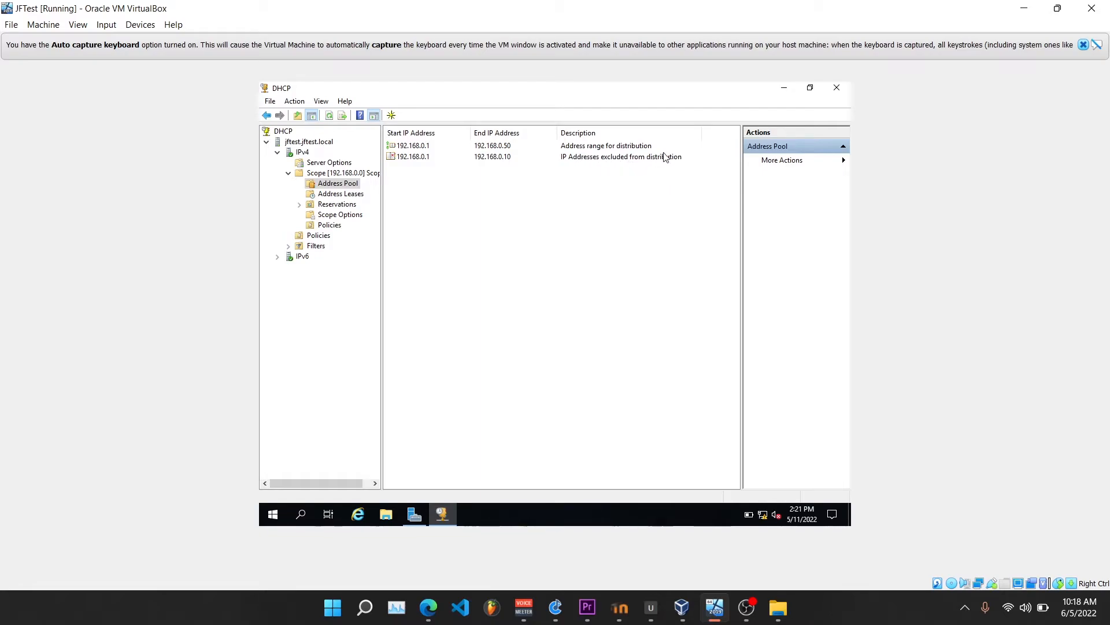
left_click(552, 160)
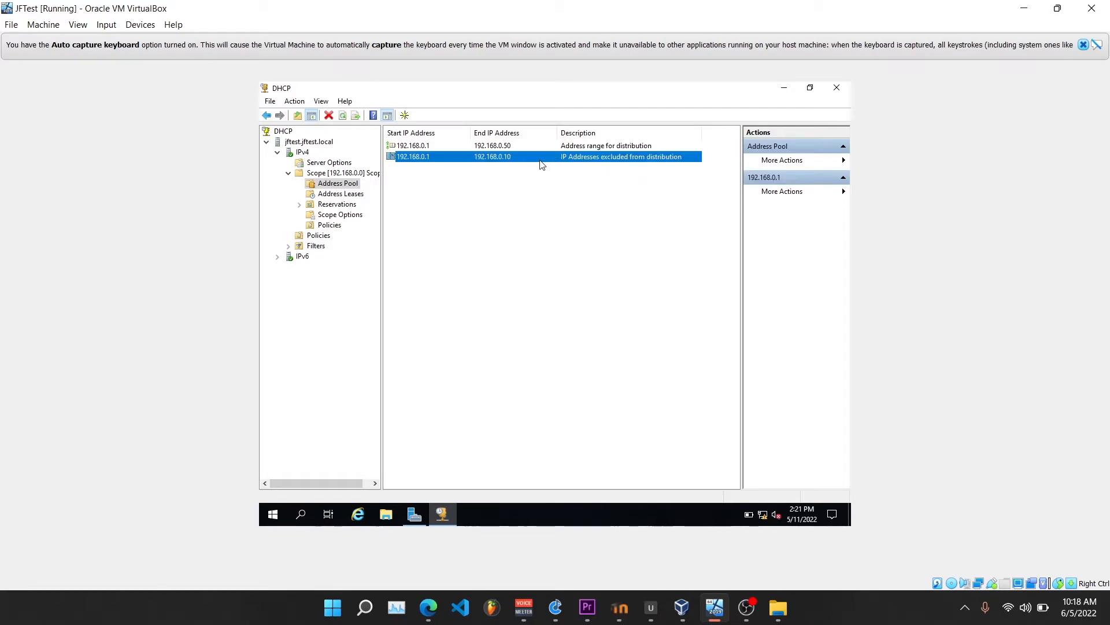
left_click(494, 183)
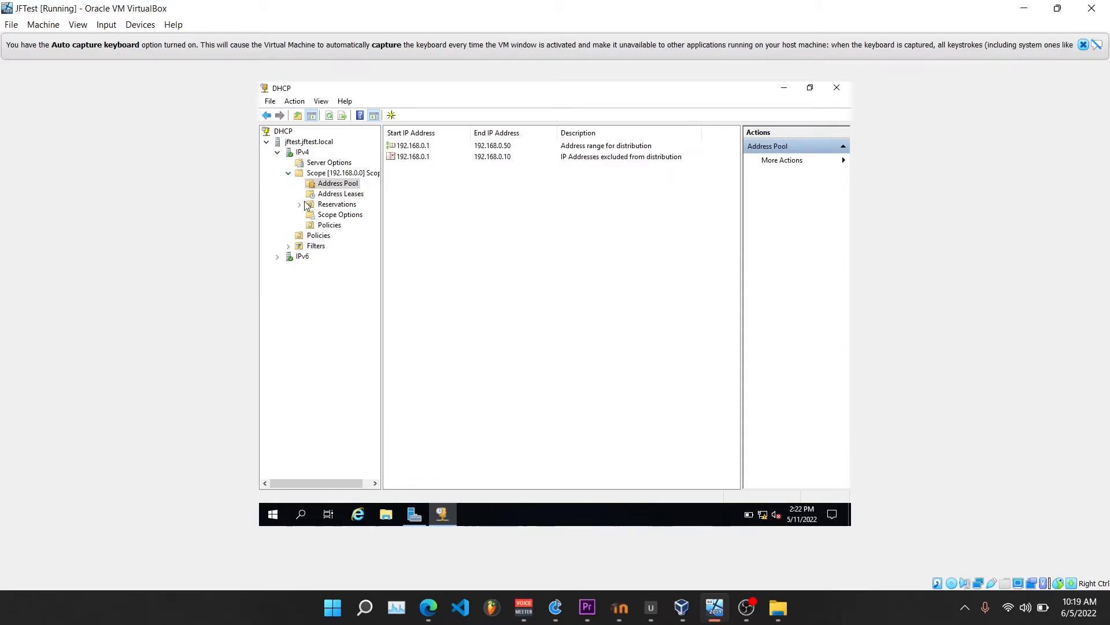
Examine the address leases and the scope options of Scope1
left_click(288, 173)
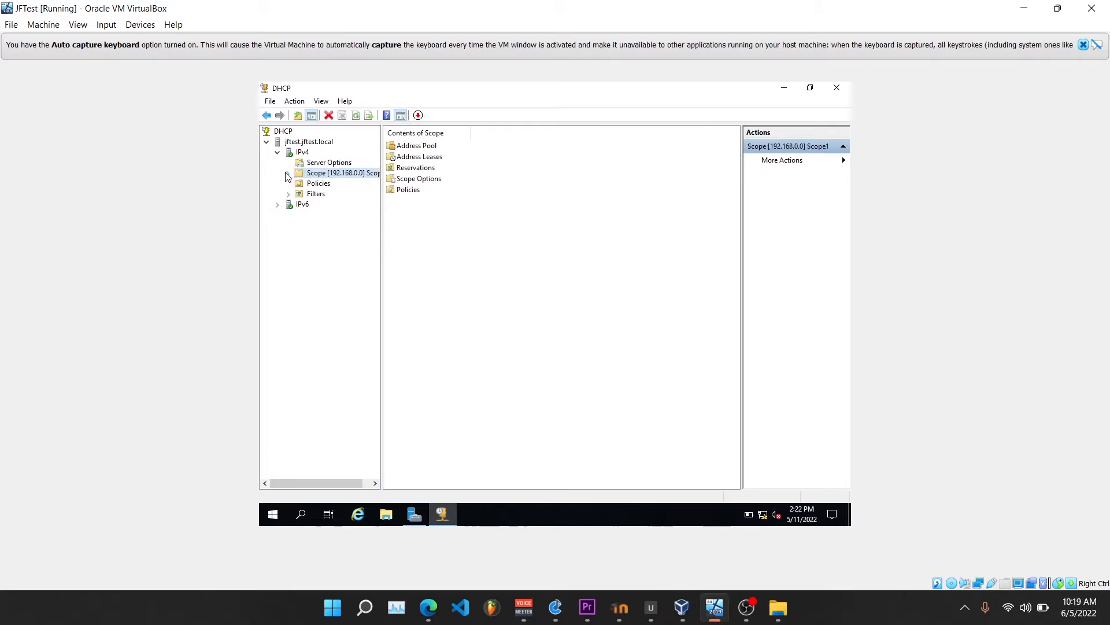
left_click(288, 173)
left_click(340, 193)
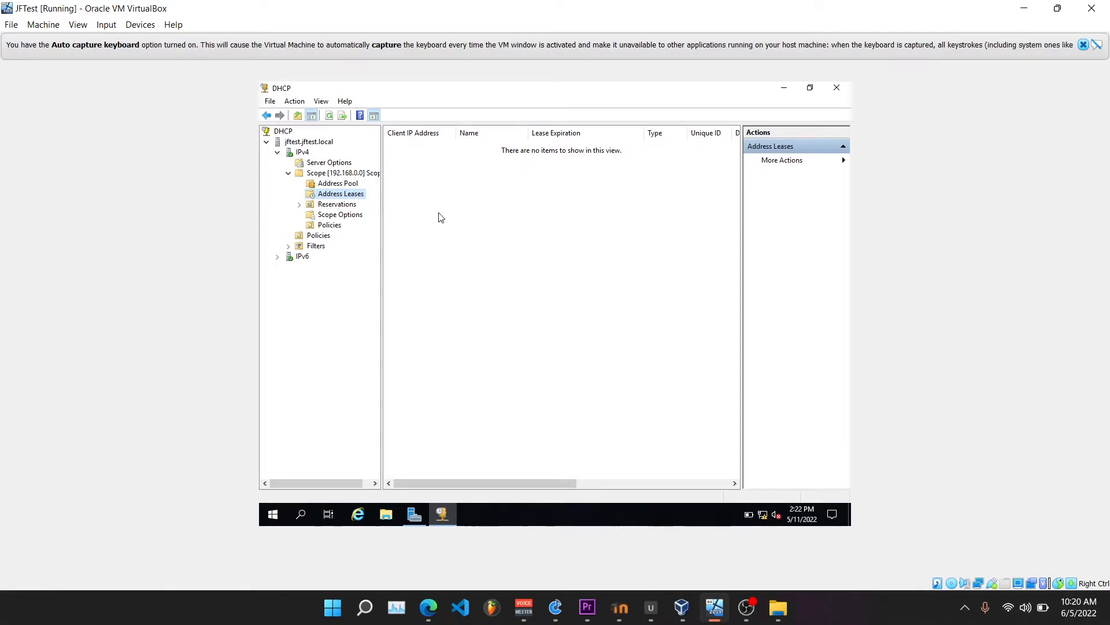
left_click(327, 215)
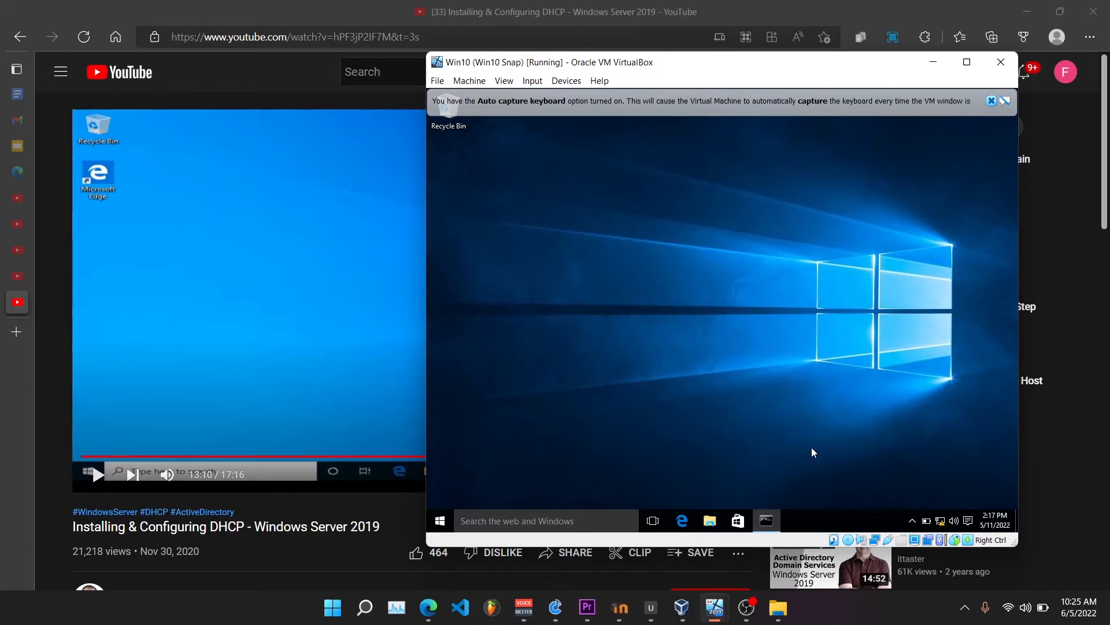
left_click(748, 608)
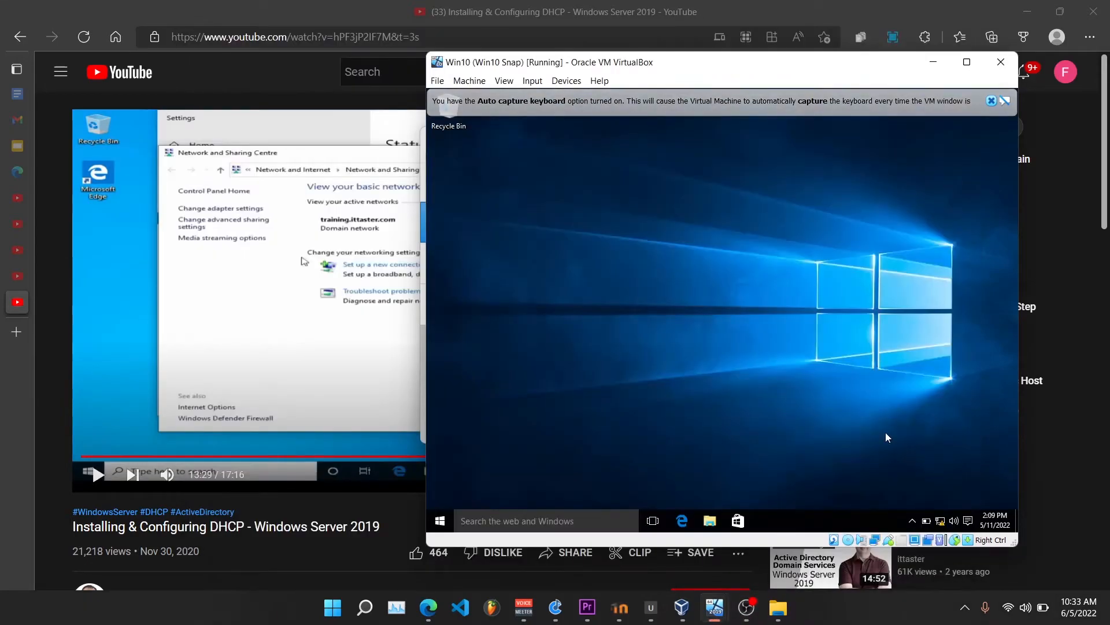
On the Win10 virtual machine, open Network and Sharing Center and show its network adapters
right_click(943, 521)
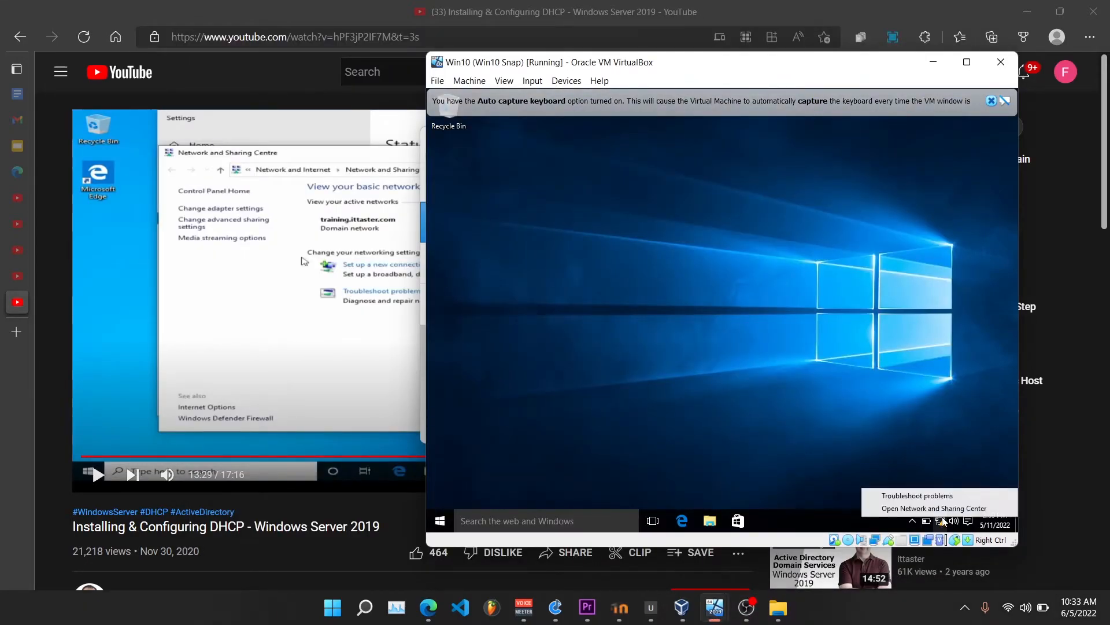
left_click(943, 508)
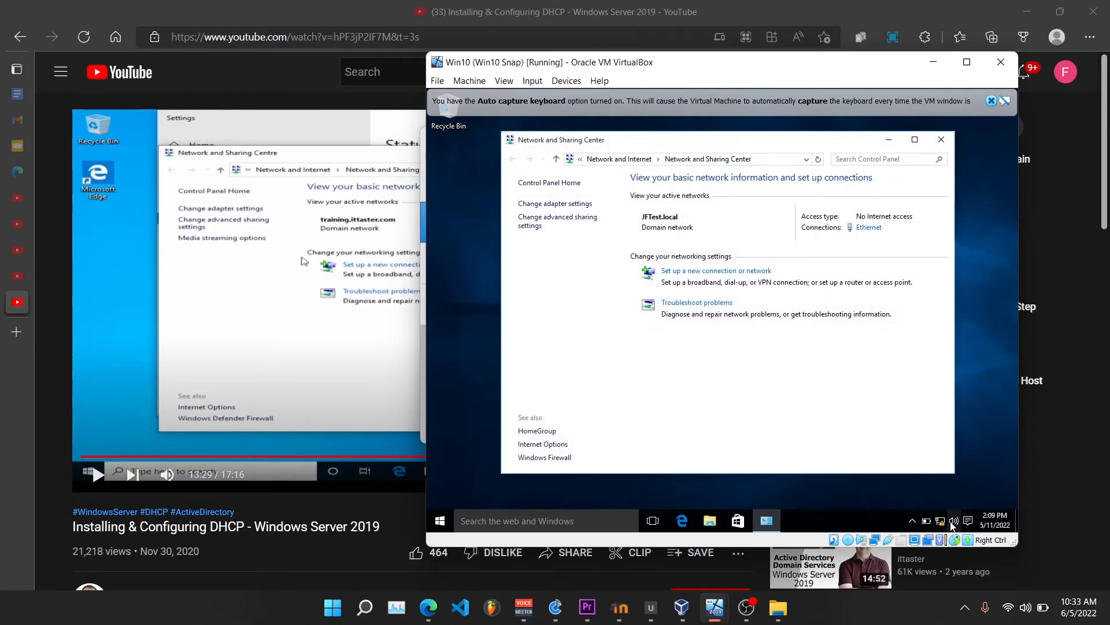
mouse_move(941, 523)
left_click(543, 204)
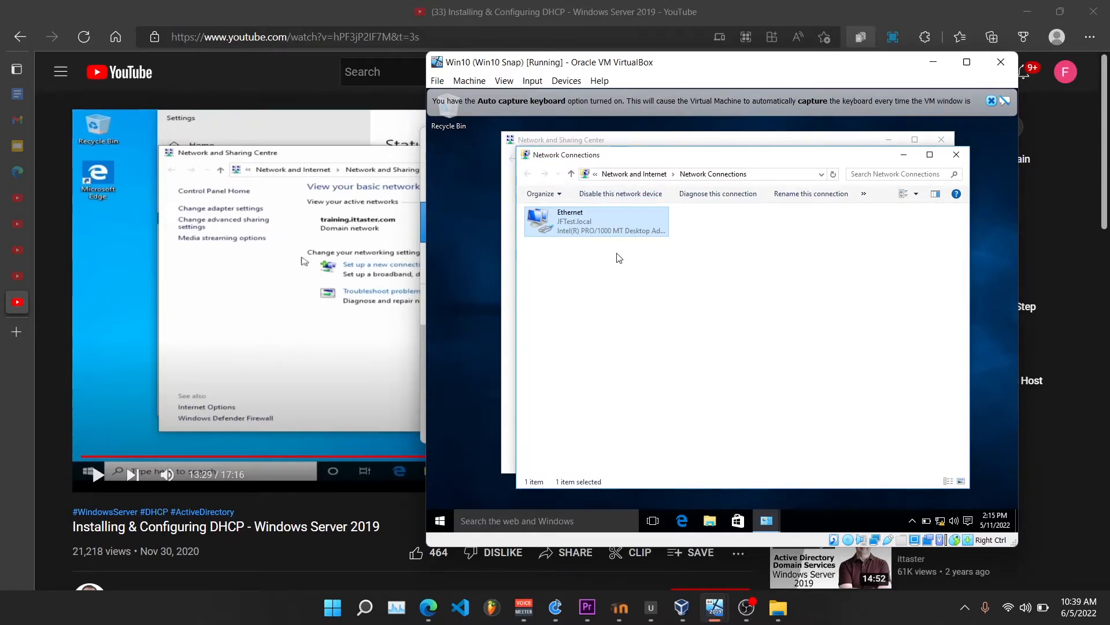
Open the Ethernet adapter's properties, authorizing the change with the administrator user name and password
right_click(611, 233)
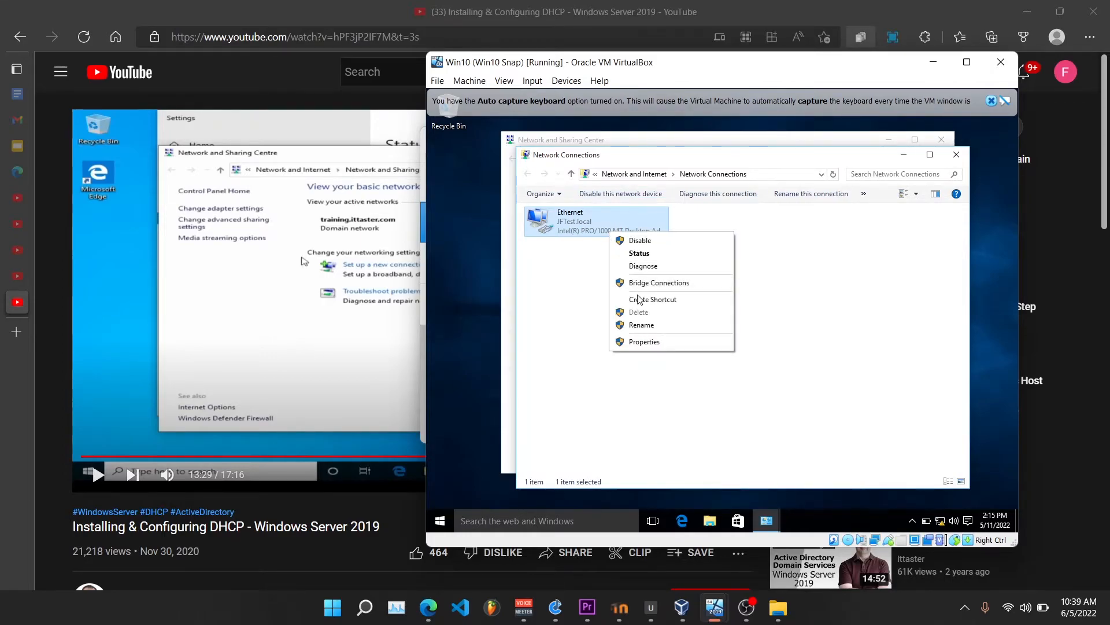
left_click(644, 343)
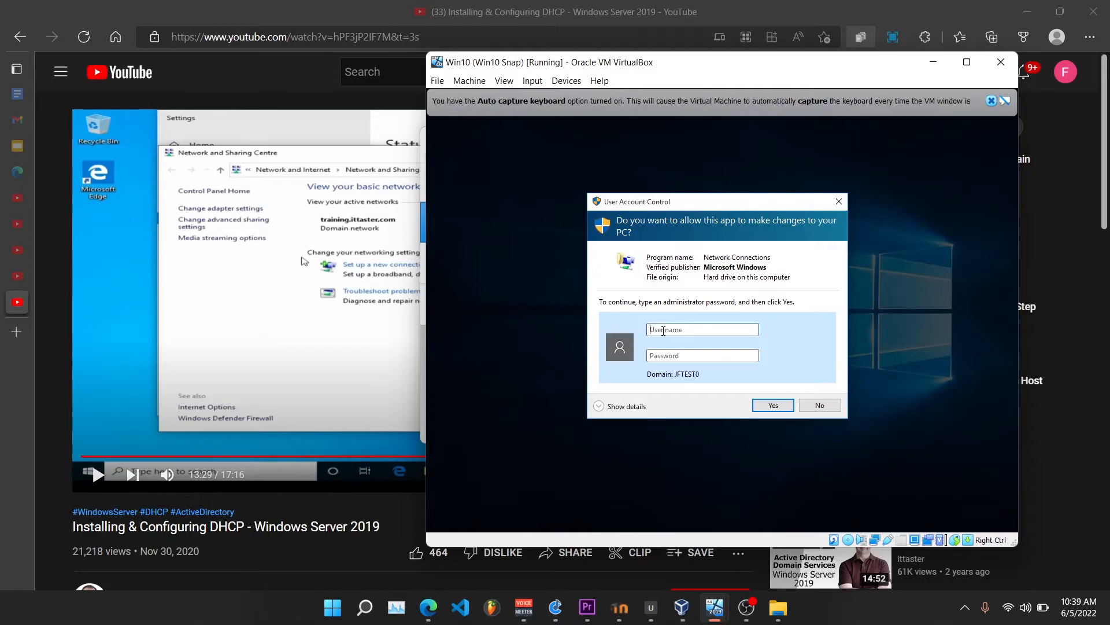
left_click(663, 330)
type("administrator")
left_click(669, 353)
type("•••••••")
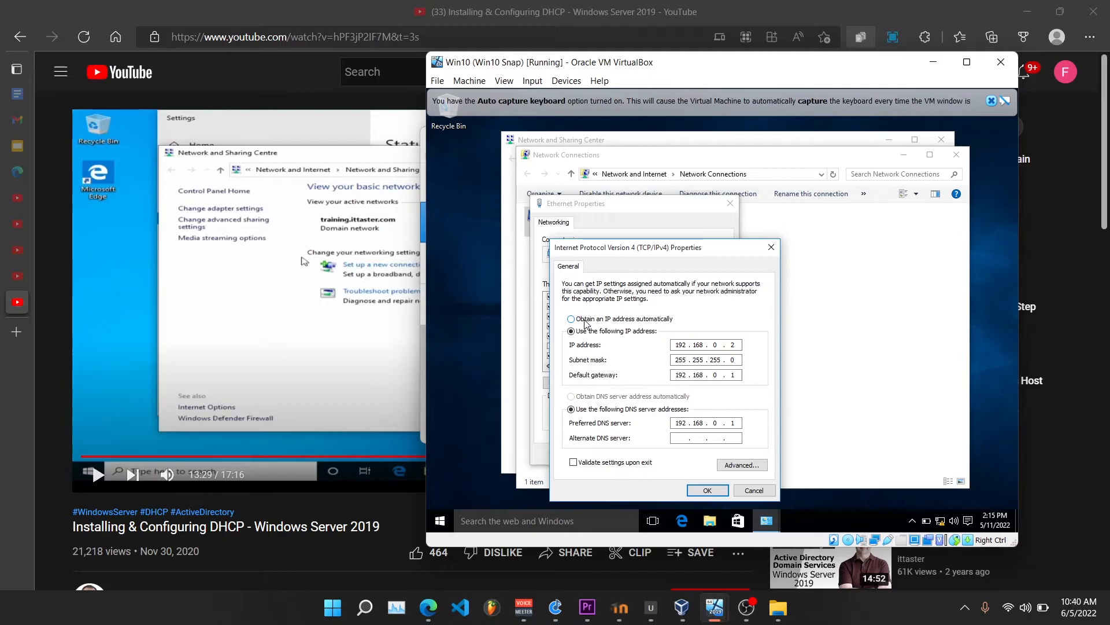
Set the adapter's IPv4 properties to obtain both the IP address and the DNS server address automatically, and apply them
left_click(586, 324)
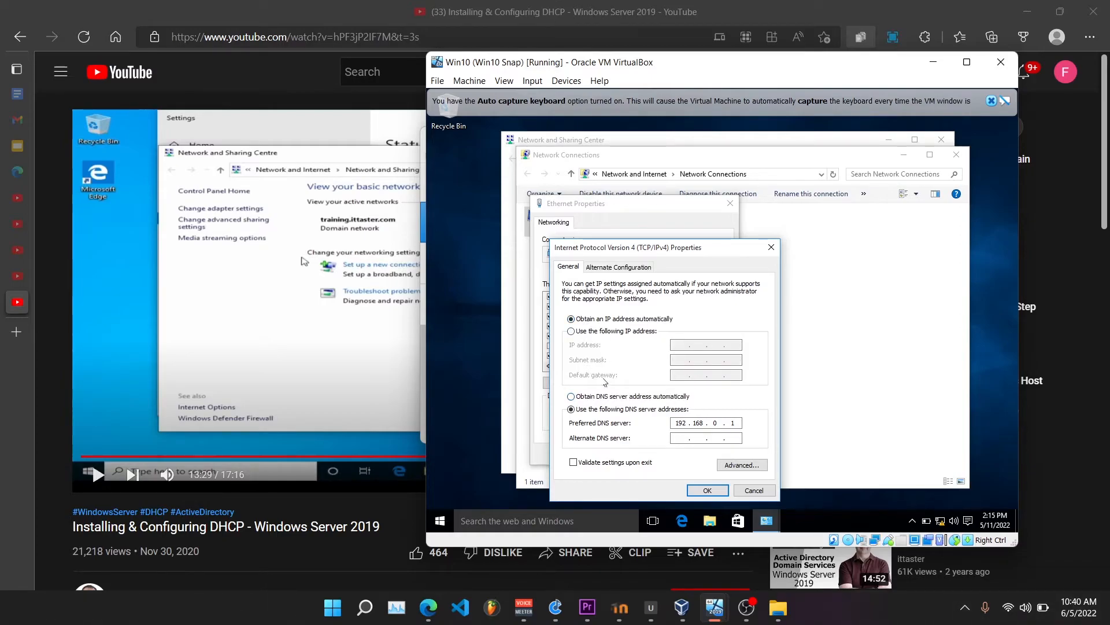
left_click(572, 397)
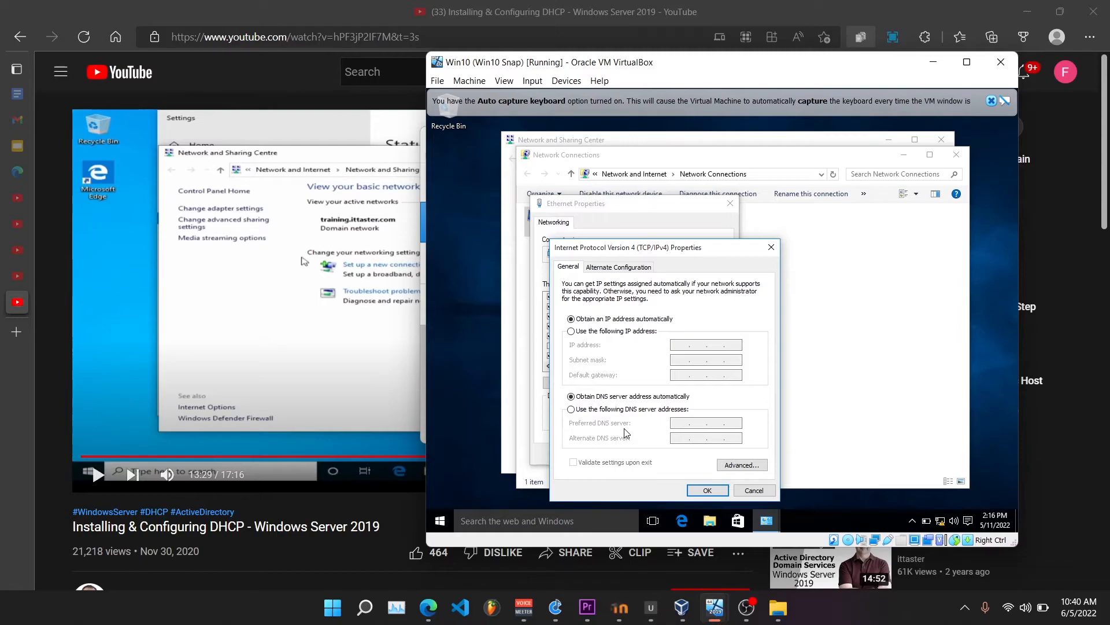
key("Return")
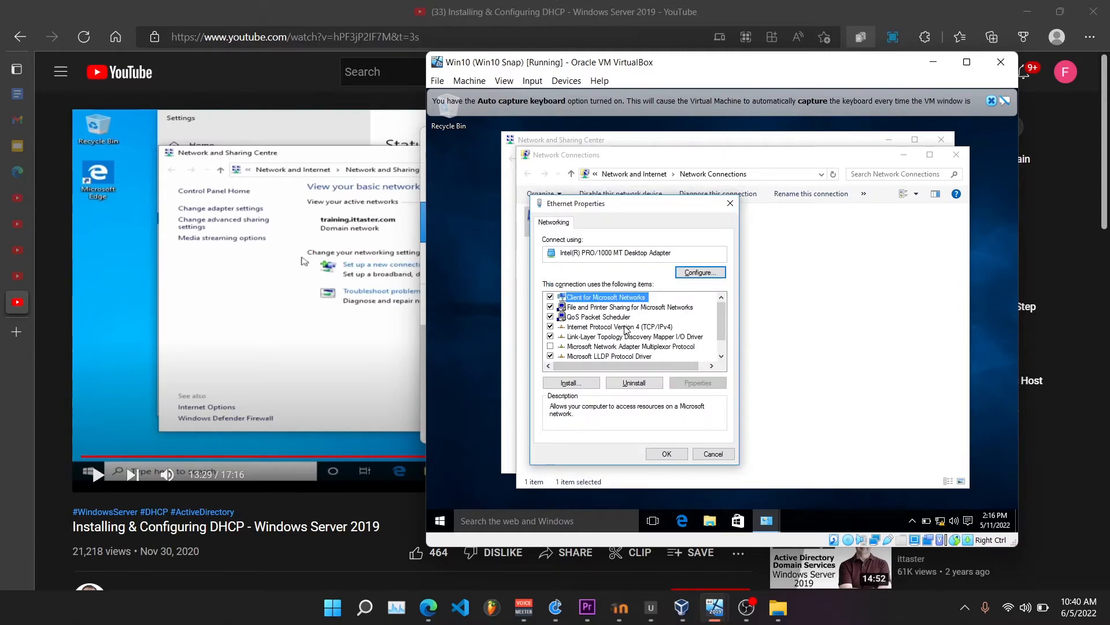
left_click(669, 453)
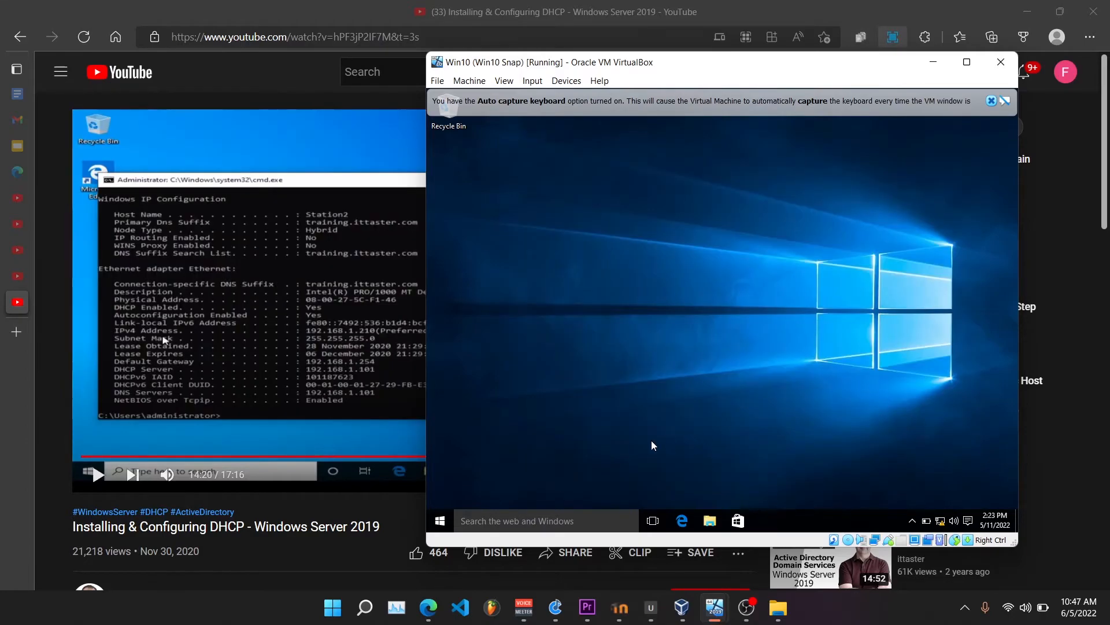
Open Command Prompt on the Win10 client and run ipconfig /all to list its network configuration
left_click(493, 525)
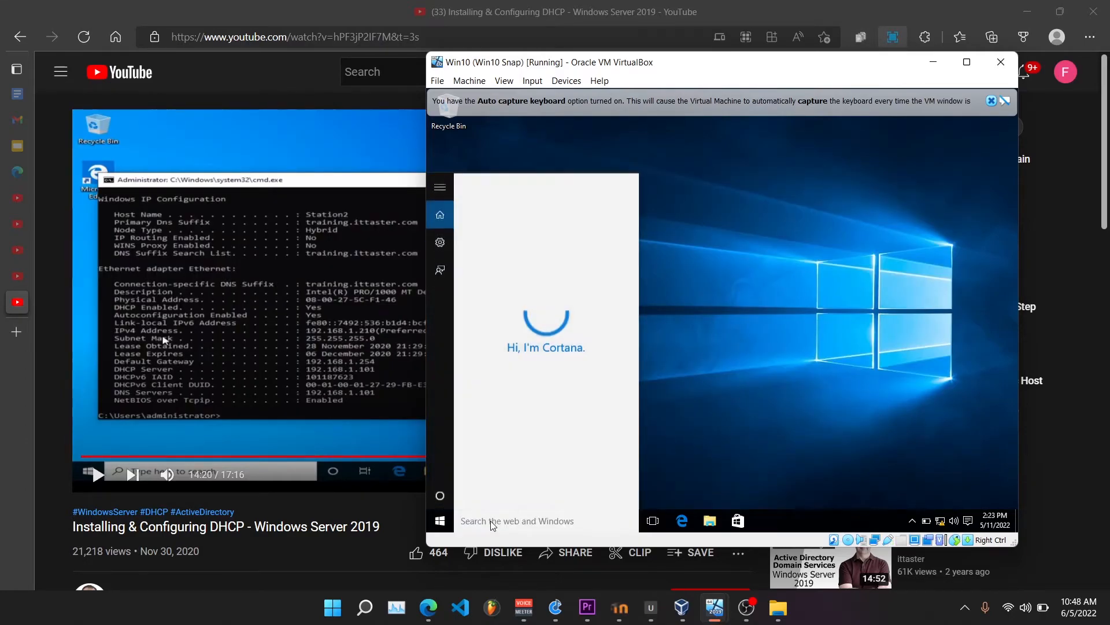
type("cmd")
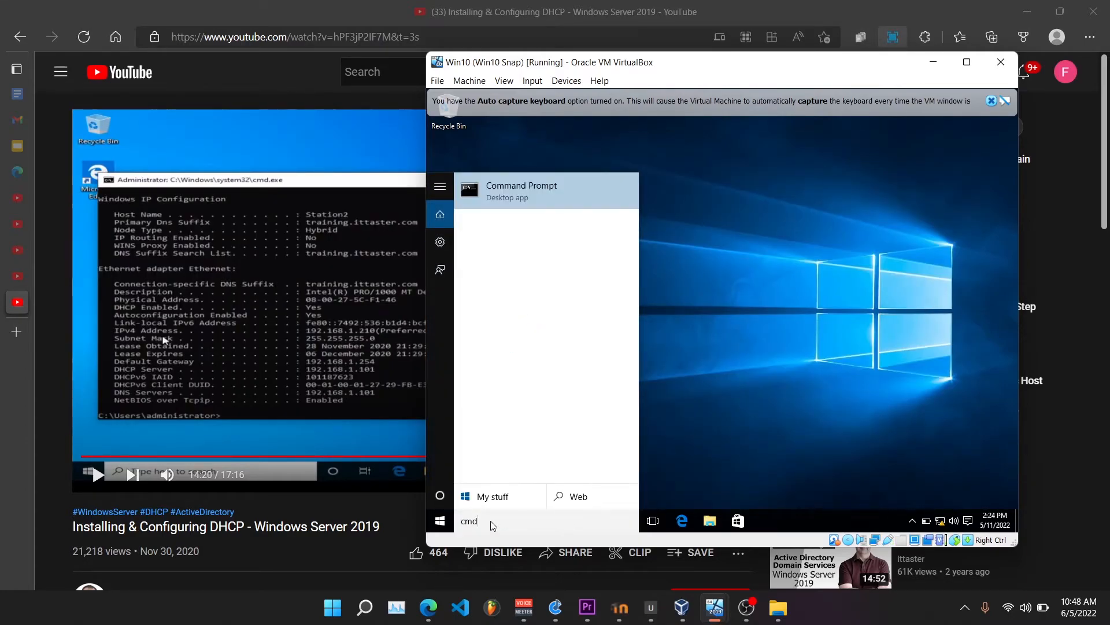
left_click(501, 209)
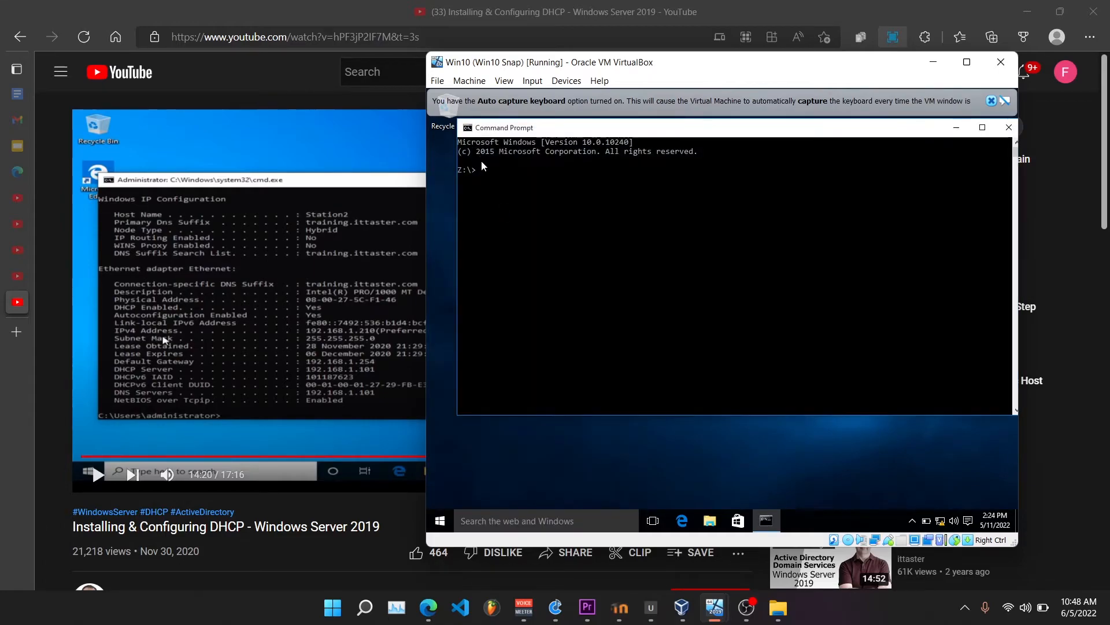
type("ipconfig /all")
key("Return")
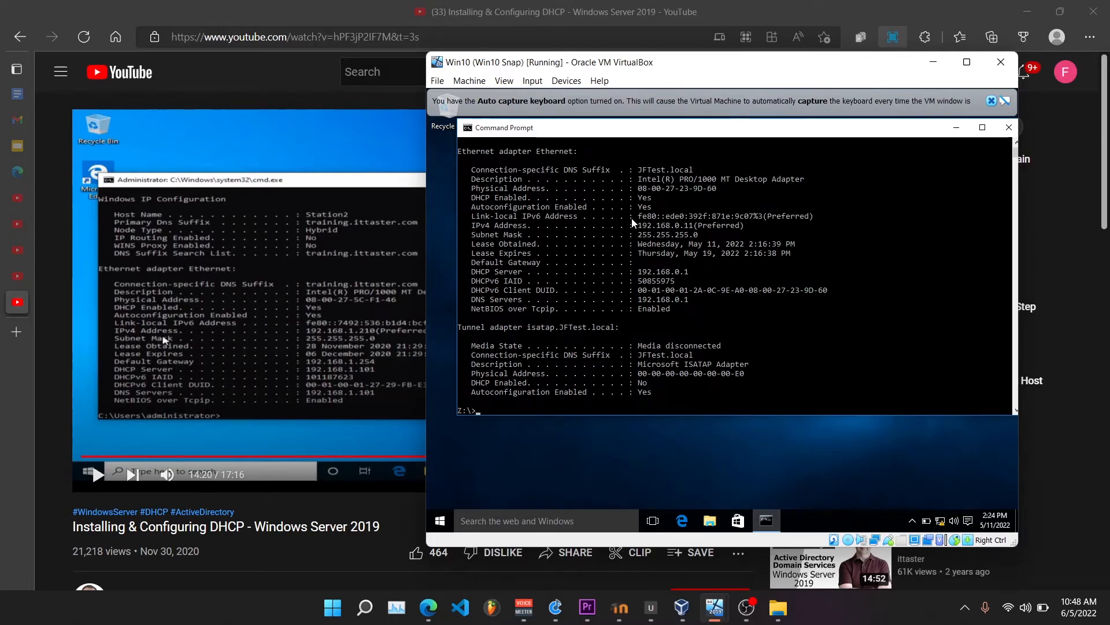
Check the Ethernet adapter's IPv4 address, DNS server and lease obtained date in the command output
left_click_drag(637, 225, 693, 229)
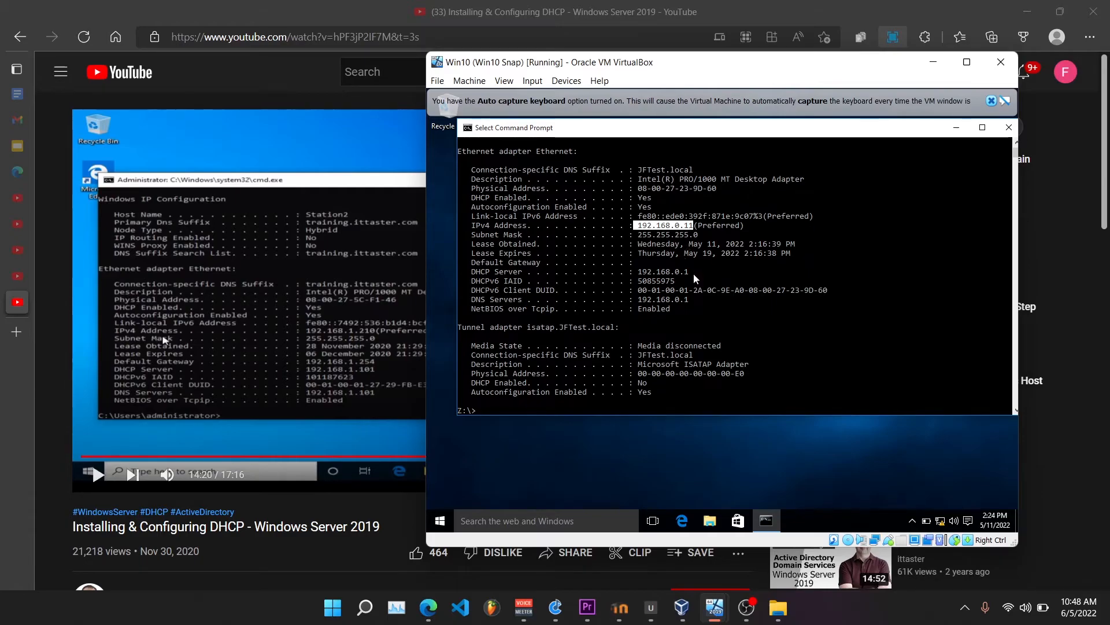
left_click_drag(688, 300, 641, 300)
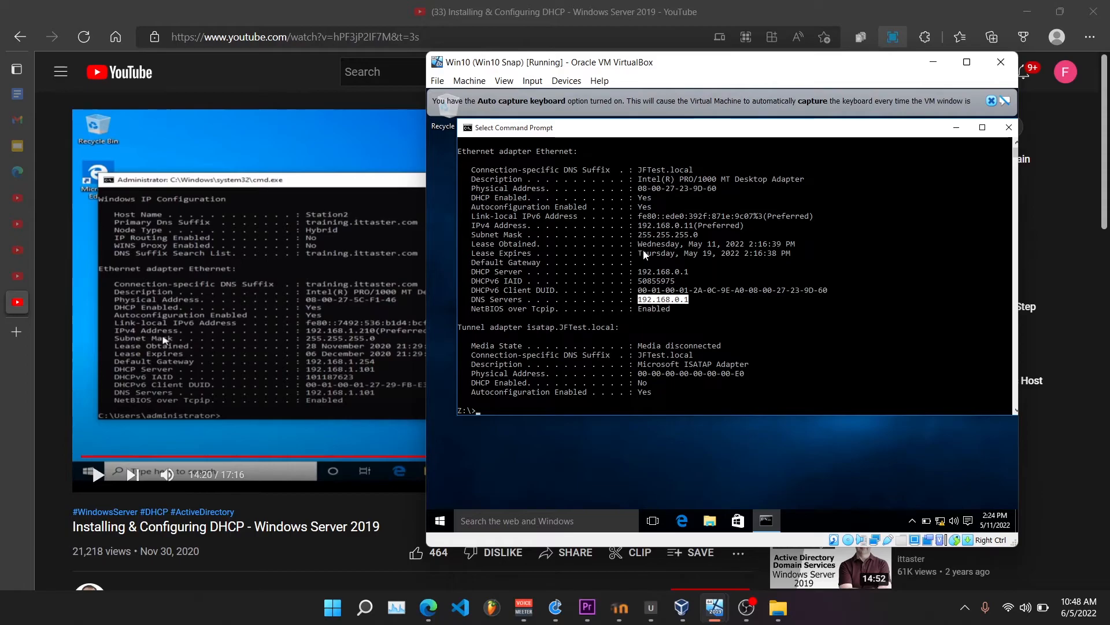
left_click_drag(638, 243, 801, 246)
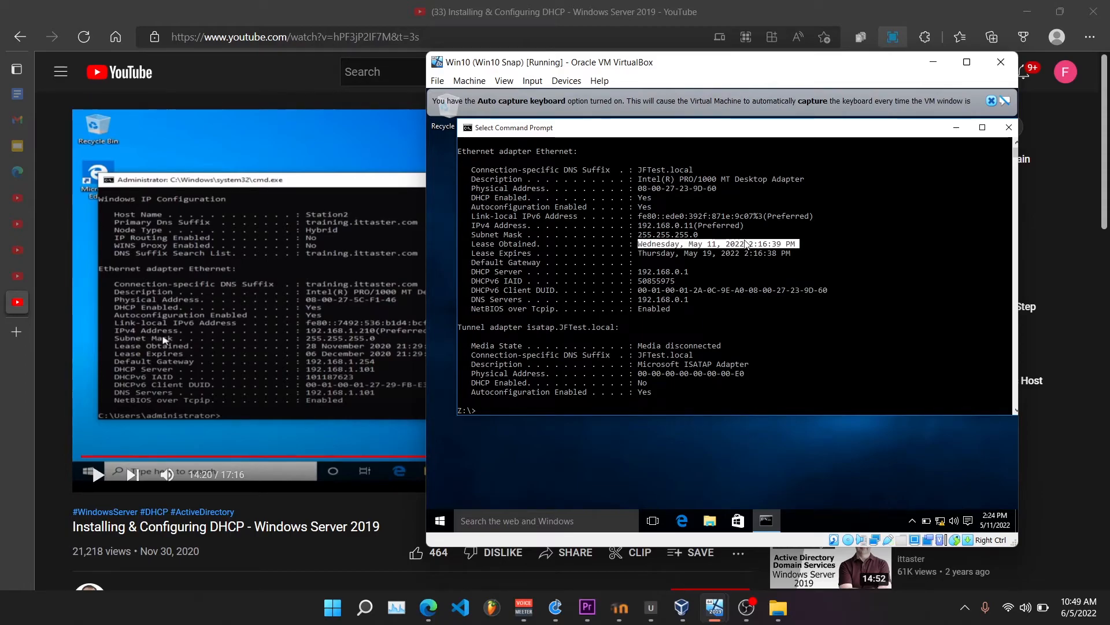
left_click(641, 248)
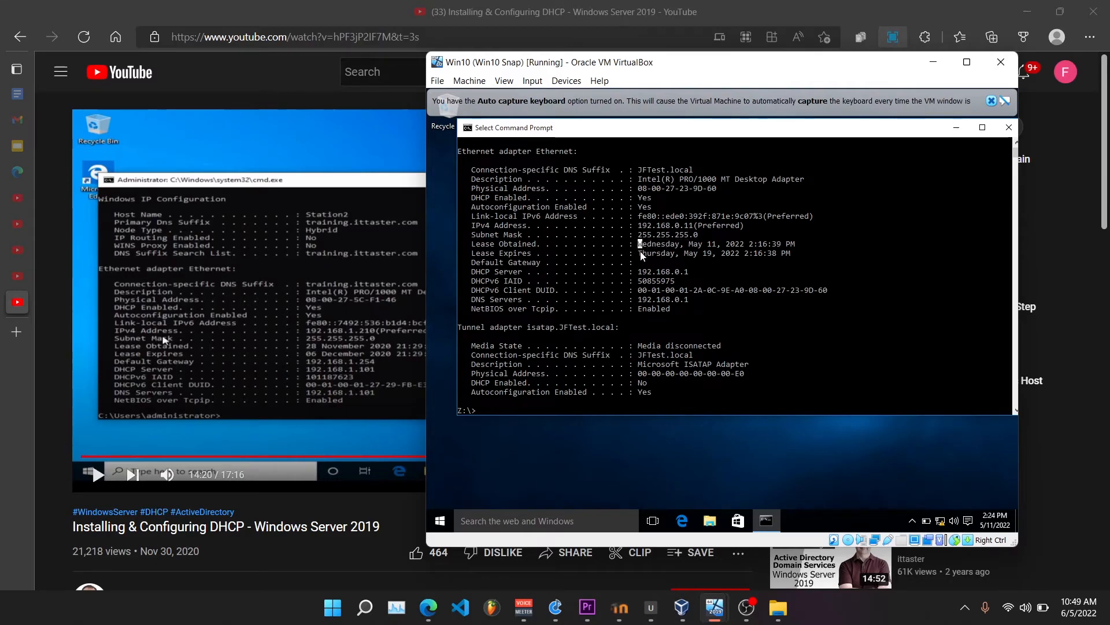
Check the Ethernet adapter's lease expiry date against the lease obtained date in the Win10 client's command output
left_click_drag(640, 253, 803, 256)
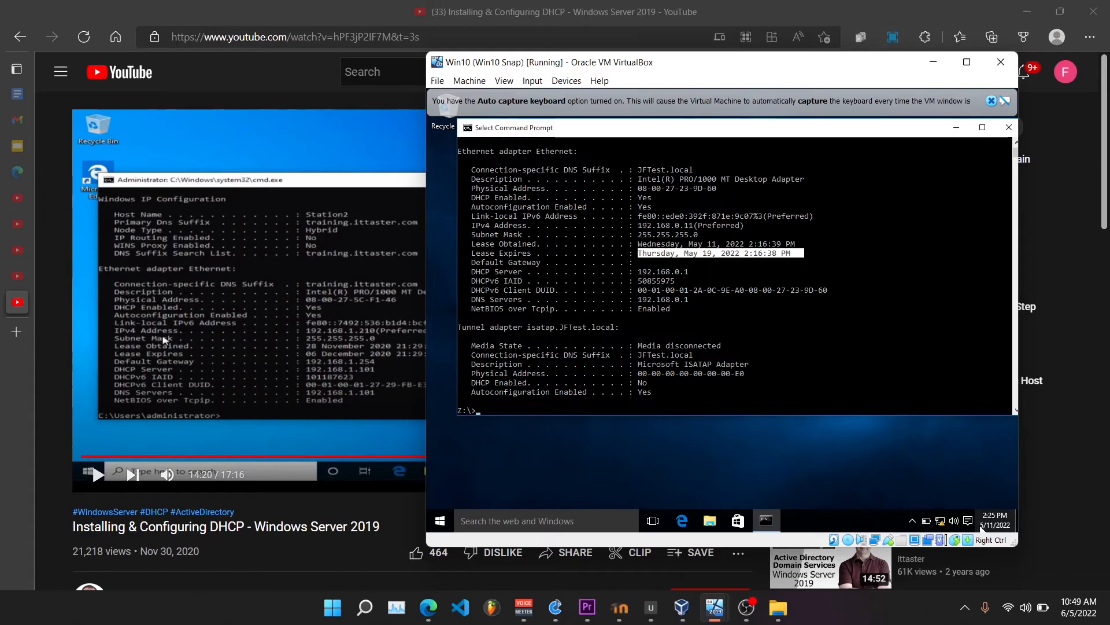
mouse_move(983, 528)
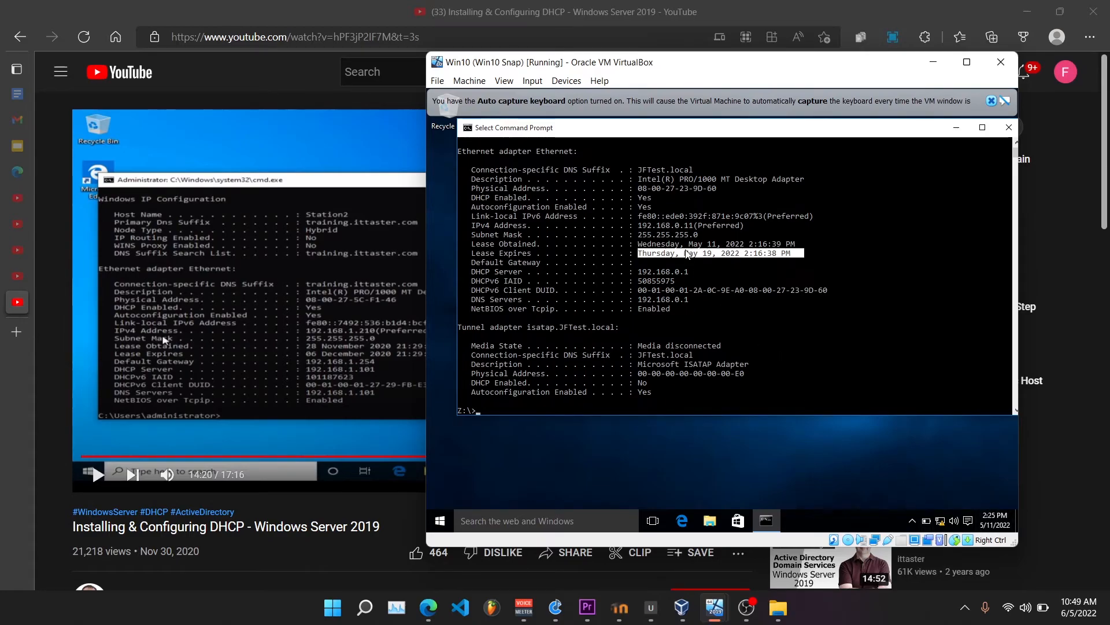
left_click_drag(723, 245, 713, 247)
left_click(720, 246)
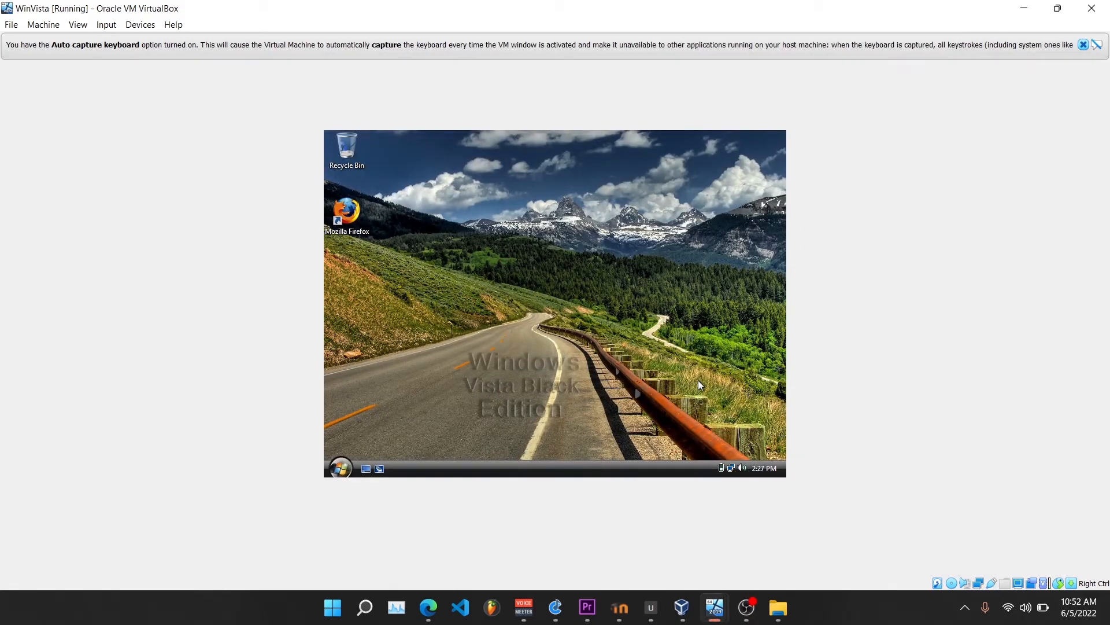
On the WinVista client, open the Local Area Connection's properties from its network connections
right_click(732, 474)
right_click(731, 467)
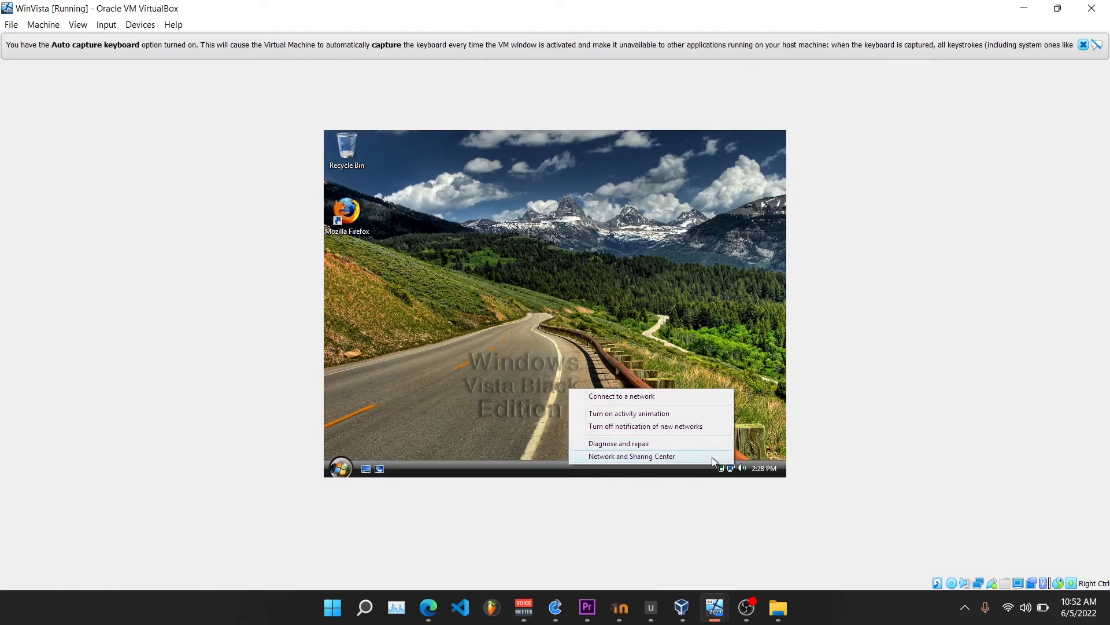
left_click(595, 457)
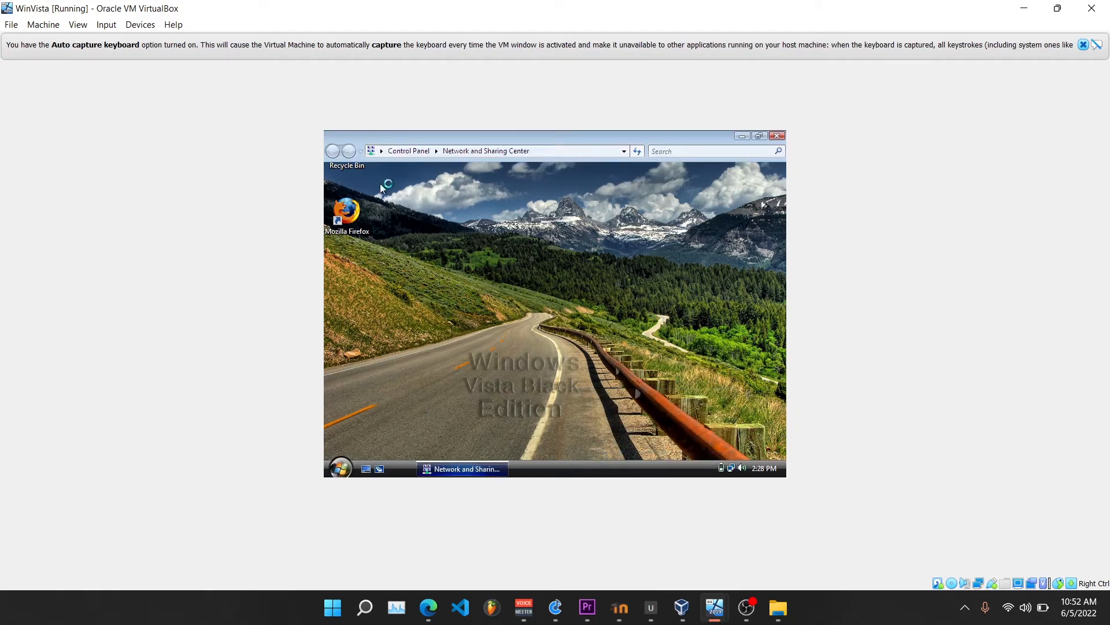
left_click(382, 223)
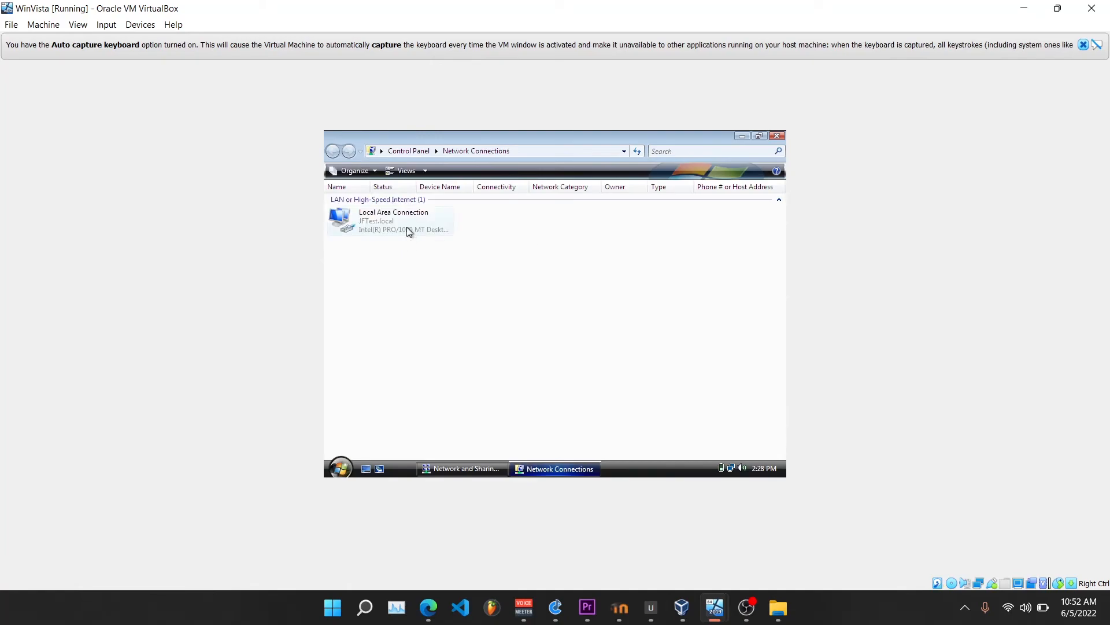
right_click(407, 227)
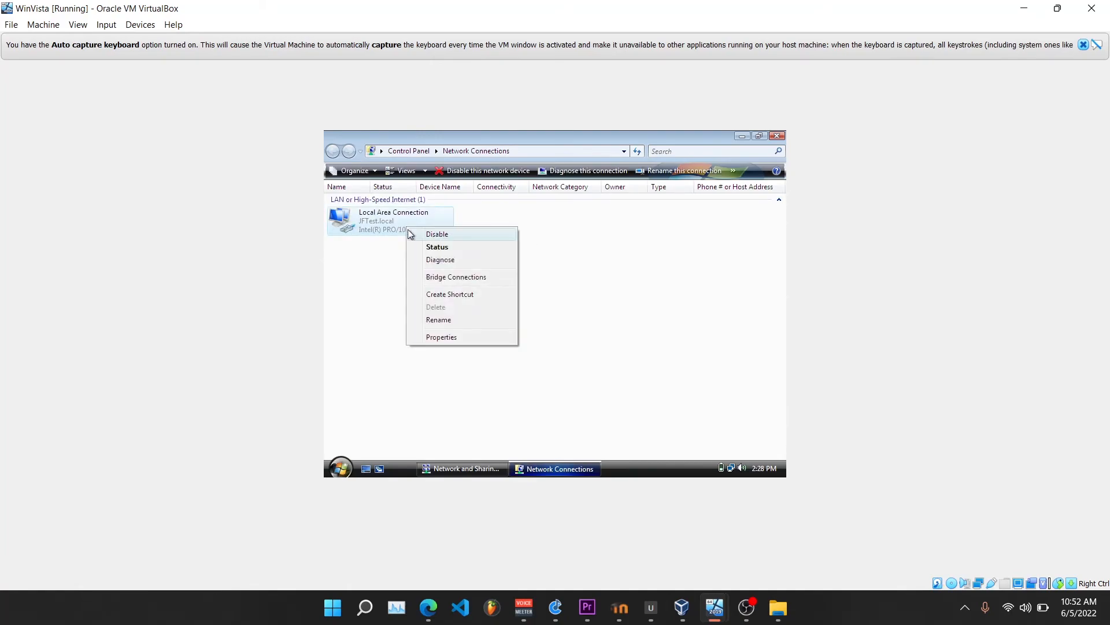
left_click(436, 335)
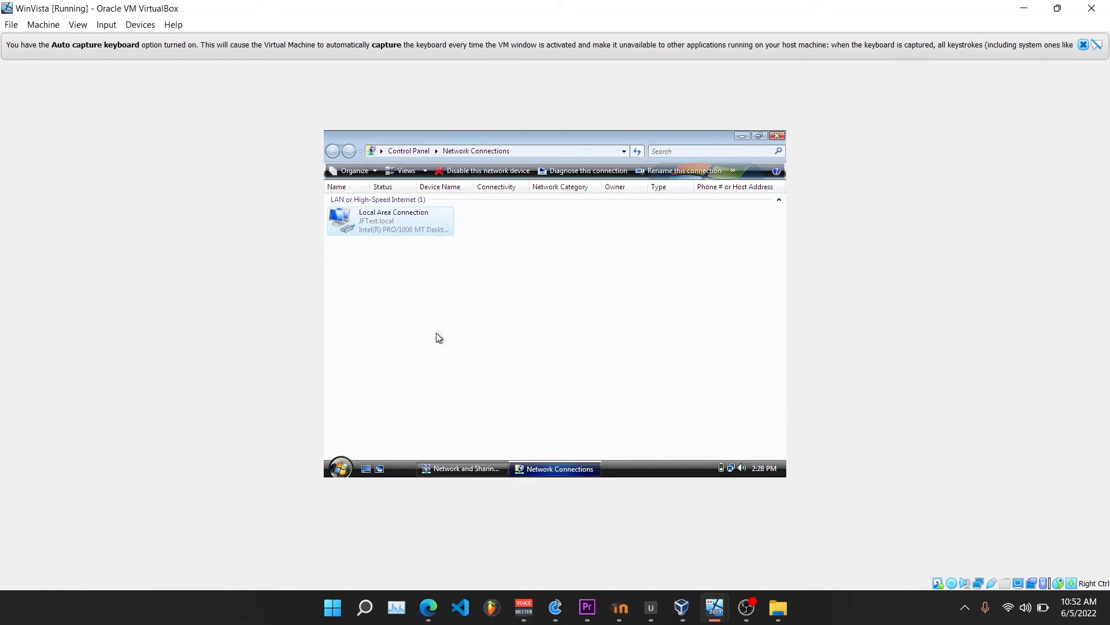
Set the Local Area Connection's IPv4 properties to obtain the IP address and DNS server address automatically, and apply them
double_click(450, 316)
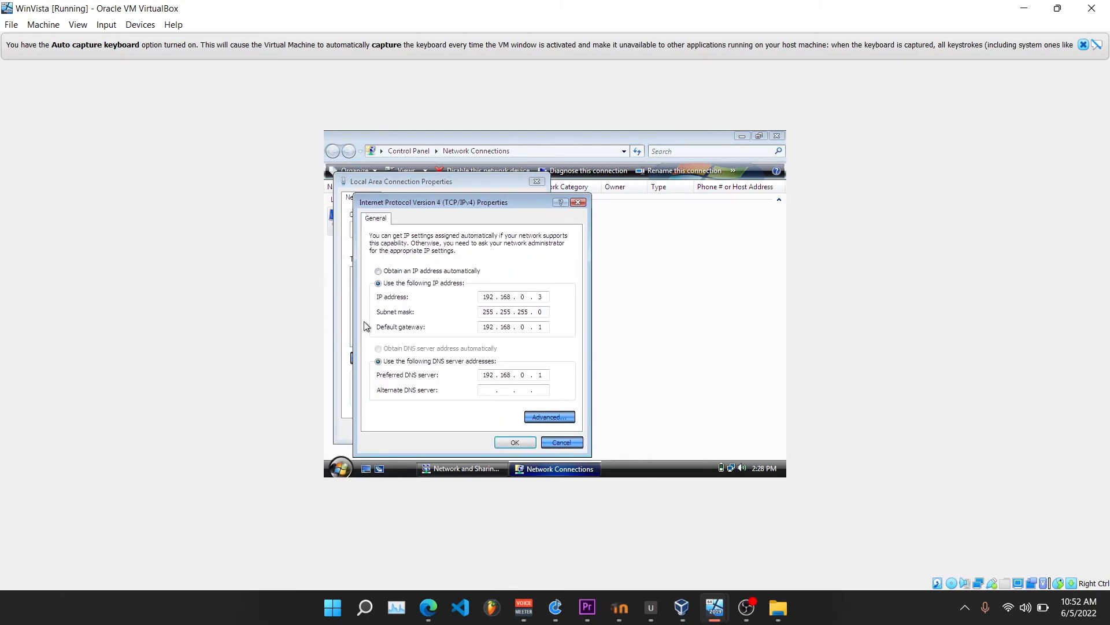
left_click(378, 271)
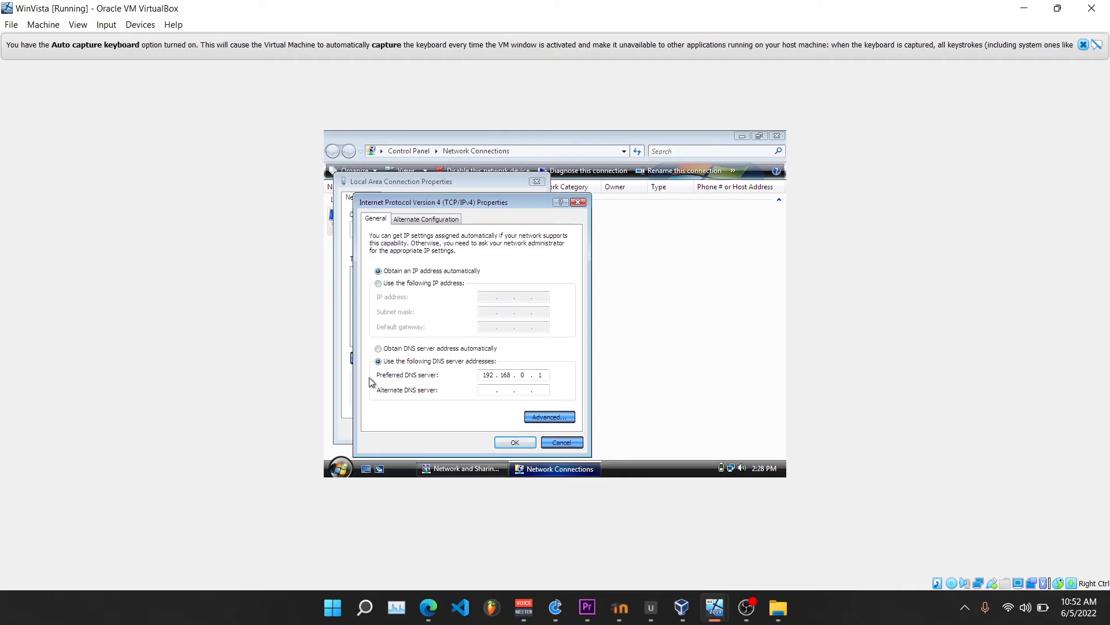
left_click(379, 348)
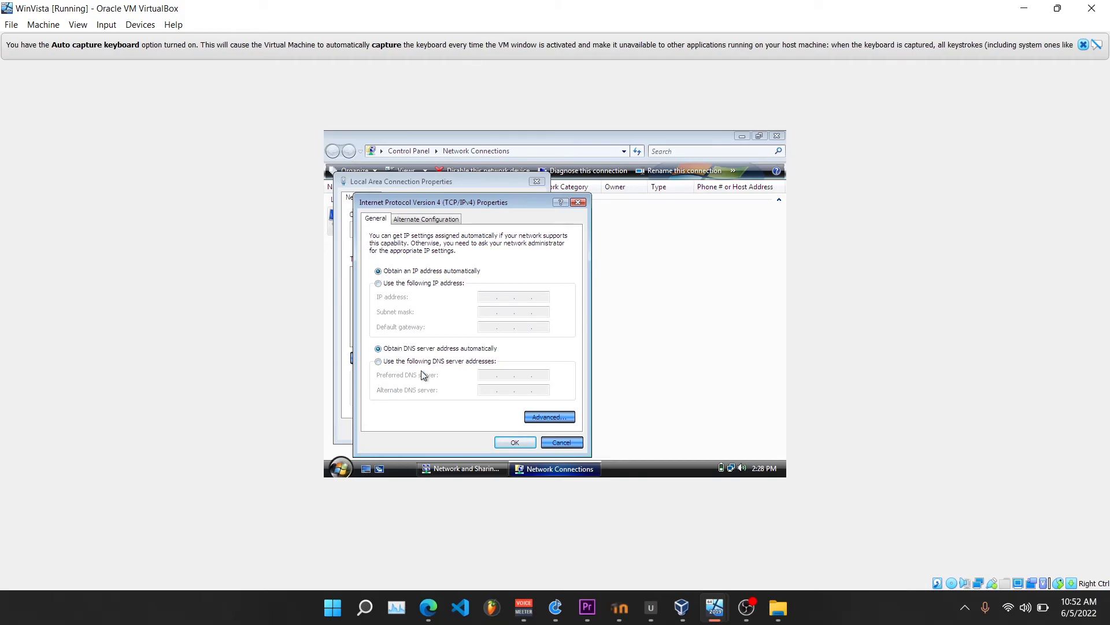
left_click(512, 441)
Open Command Prompt on the WinVista client, run ipconfig /all and review the Local Area Connection's configuration
left_click(341, 466)
left_click(346, 449)
type("cmd")
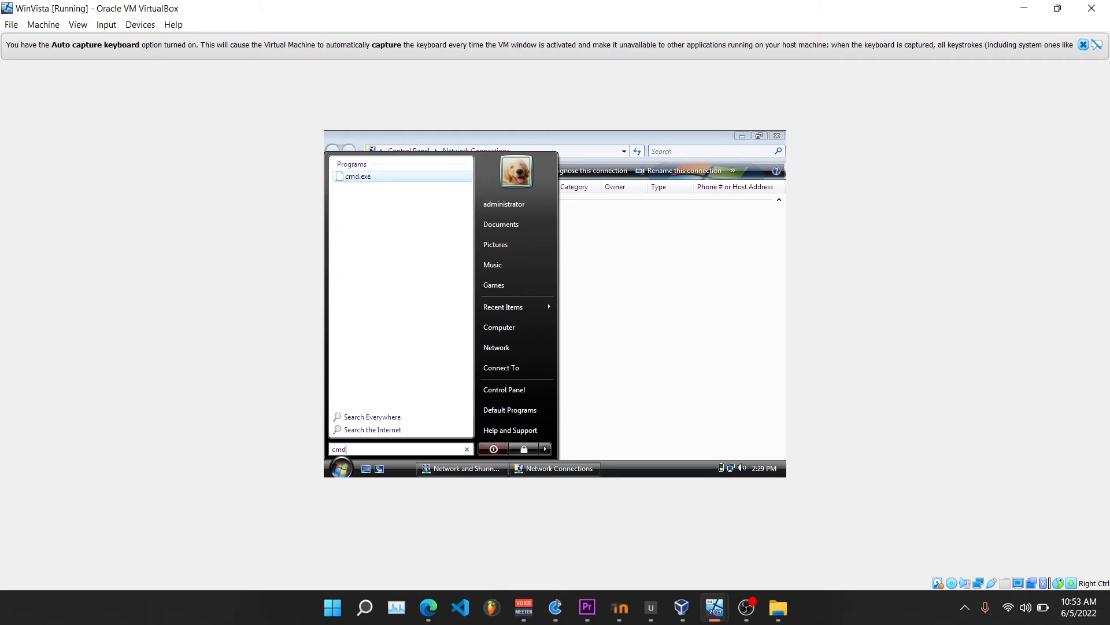
key("Return")
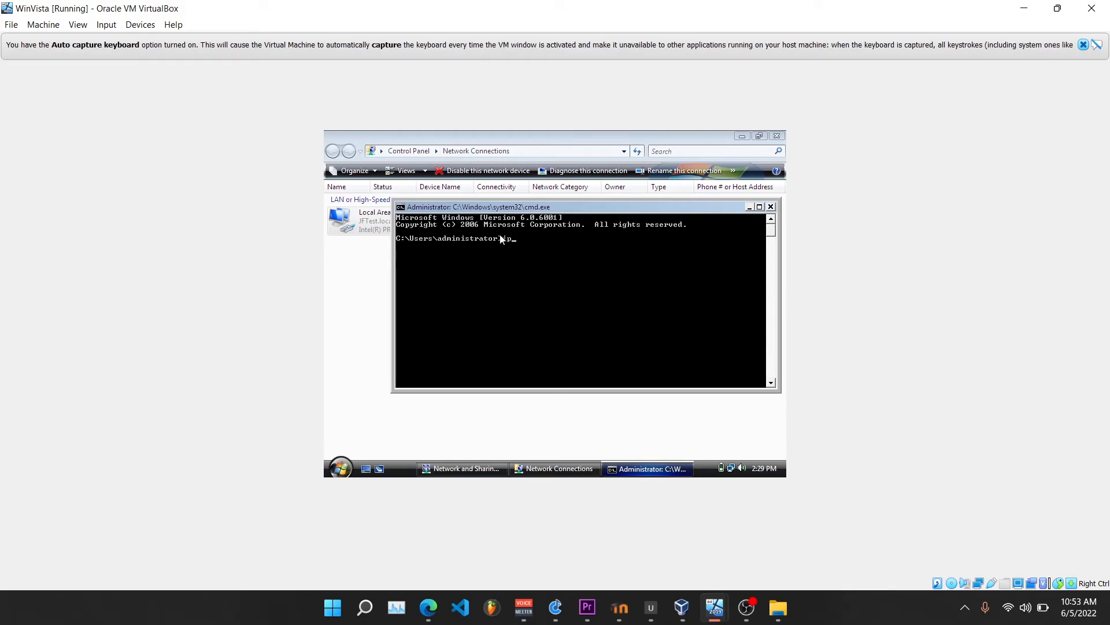
type("ipconfig /all")
key("Return")
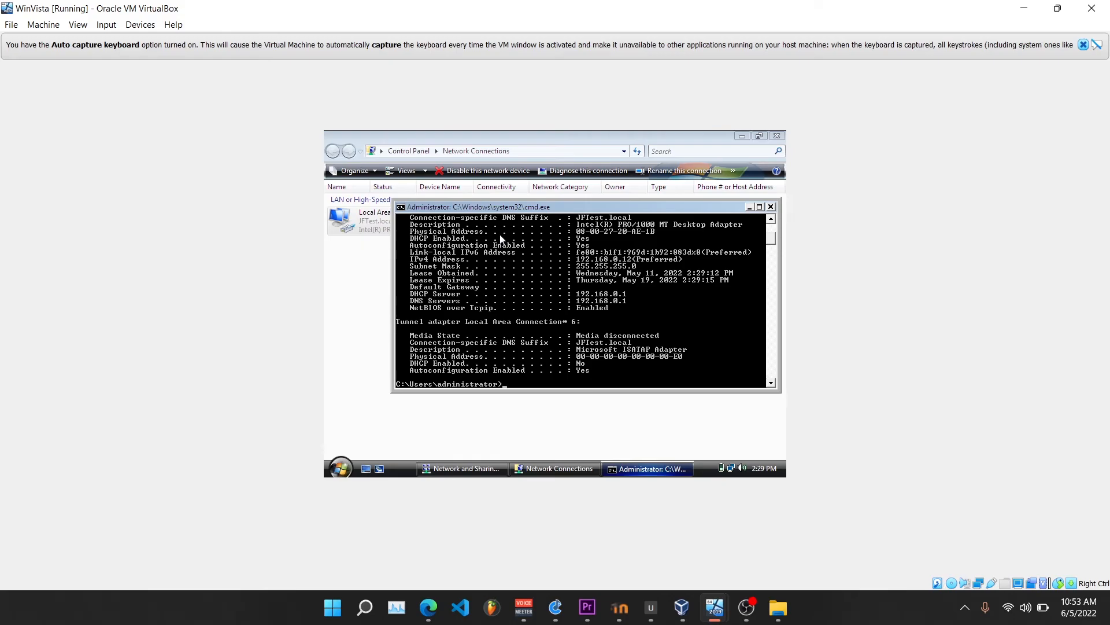
scroll(617, 300, "up", 5)
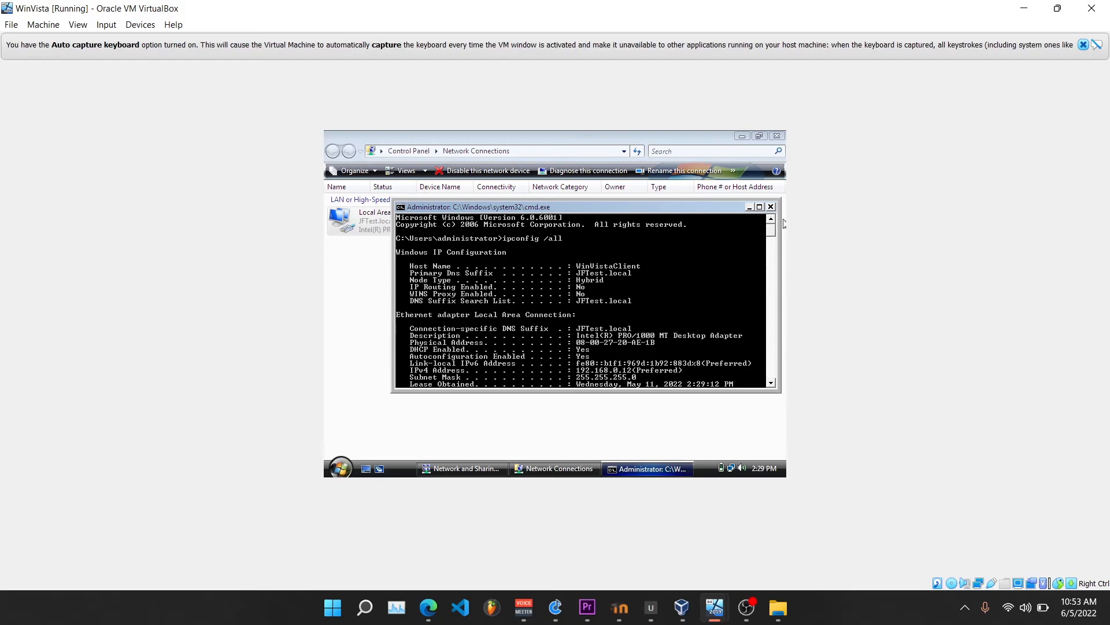
left_click(759, 207)
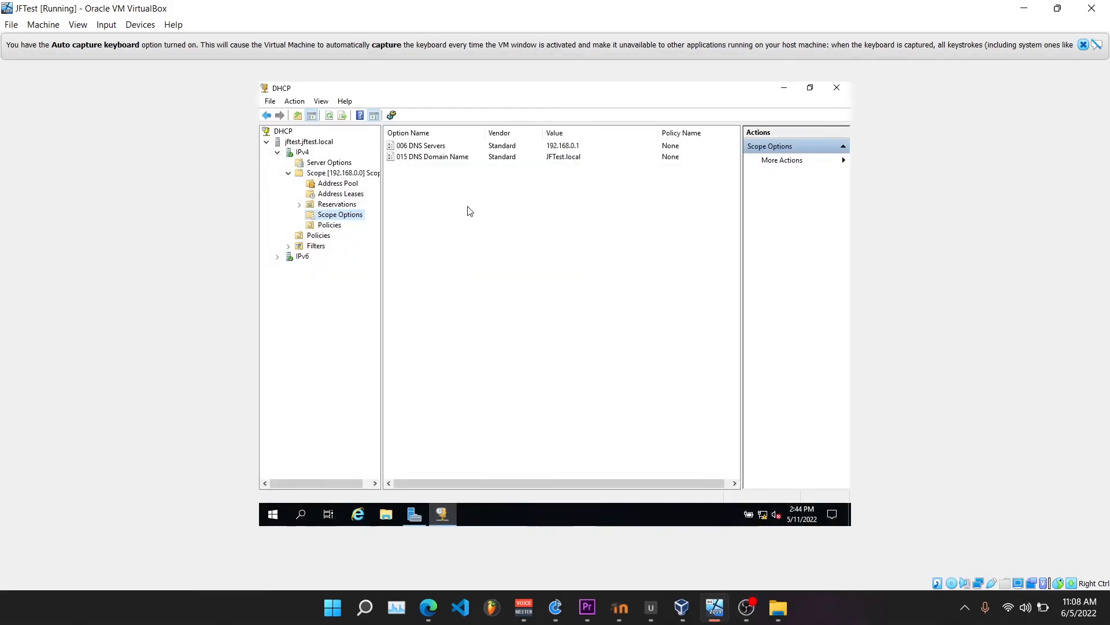
On the JFTest server, refresh the IPv4 scope's Address Leases and check the Windows 10 and Vista clients' entries
left_click(332, 195)
right_click(330, 195)
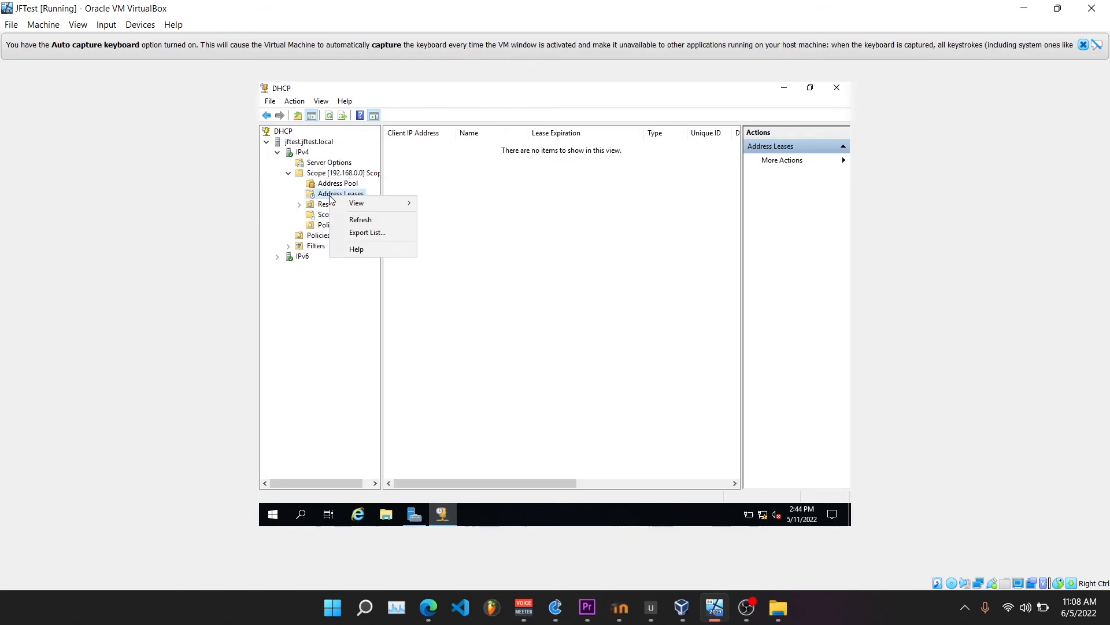
left_click(353, 220)
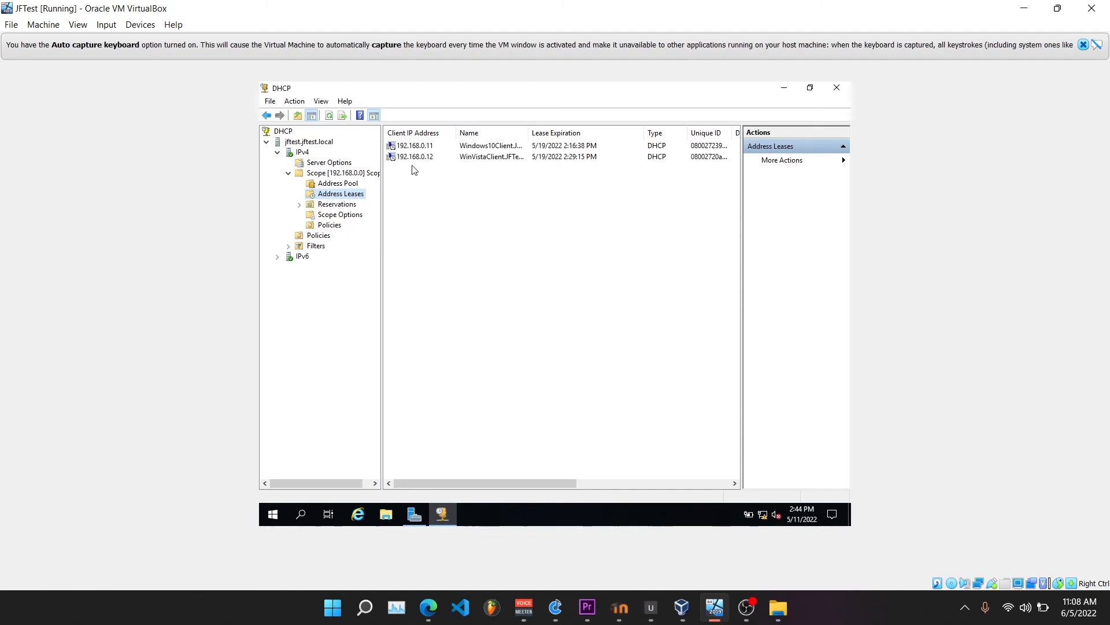
left_click(427, 182)
left_click(489, 146)
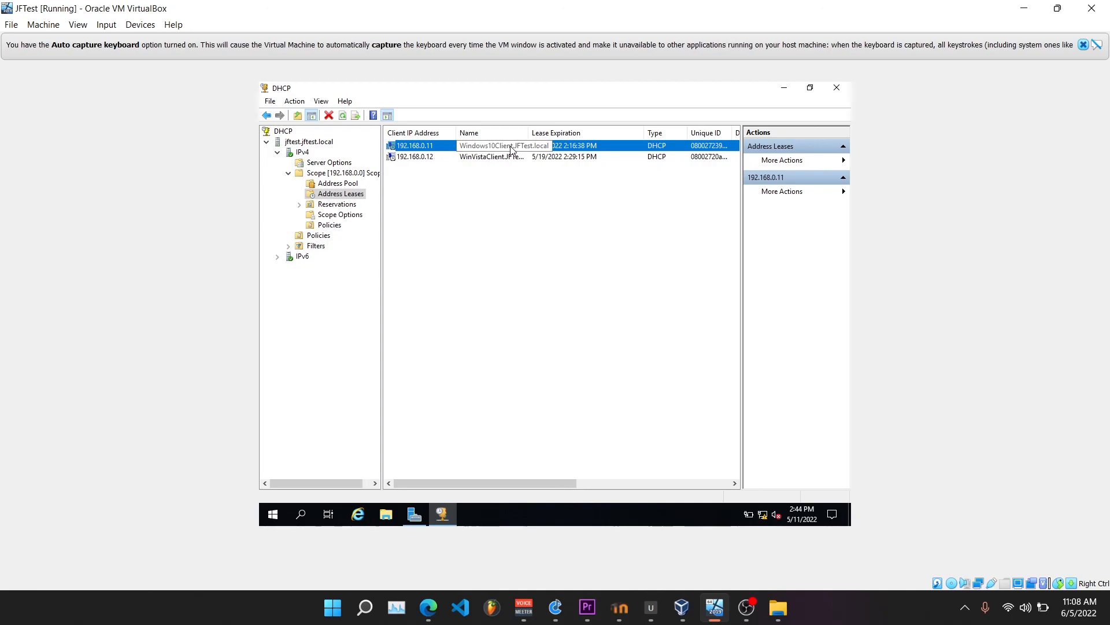
left_click(414, 156)
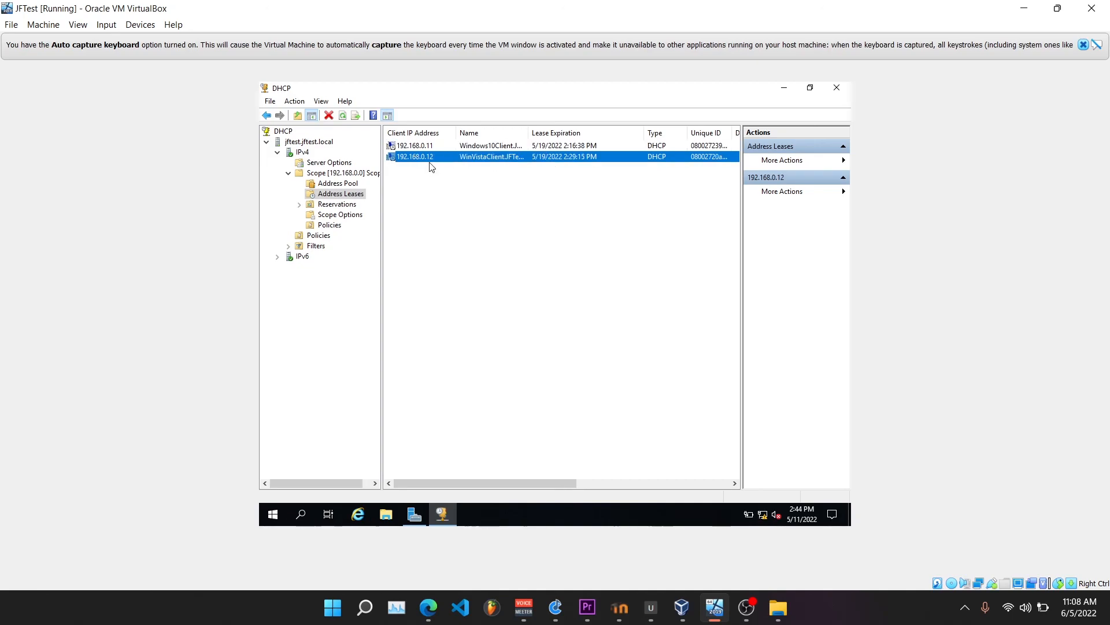